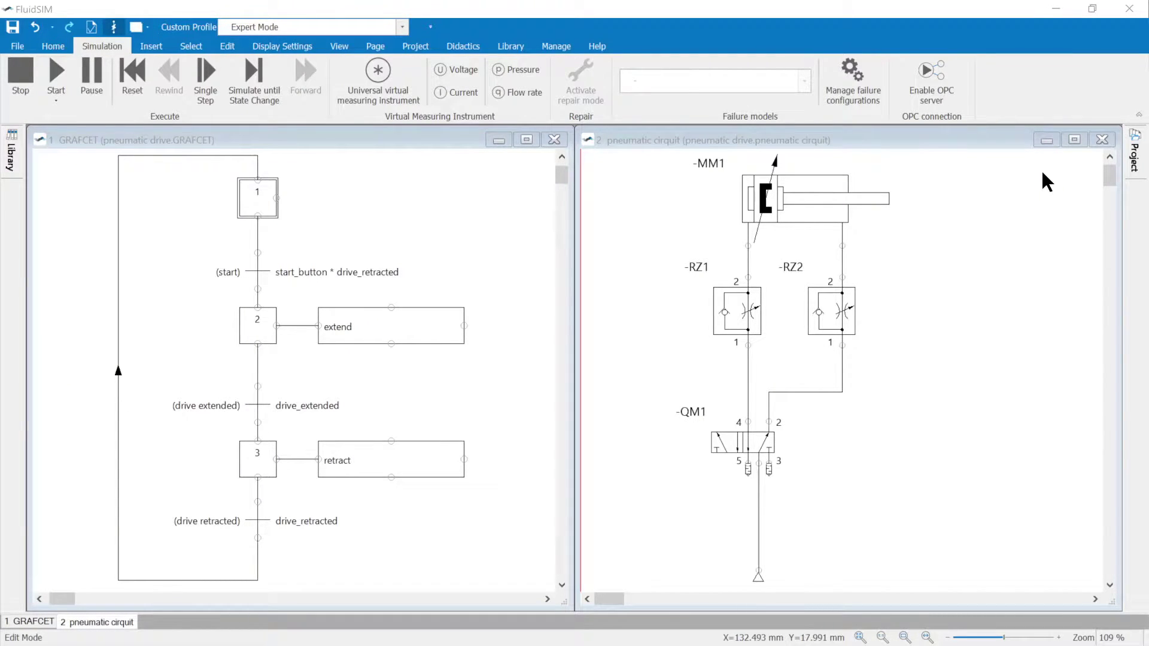
# - Slide out the Projekt panel to list the pneumatic drive project's GRAFCET and circuit pages
pyautogui.click(1133, 154)
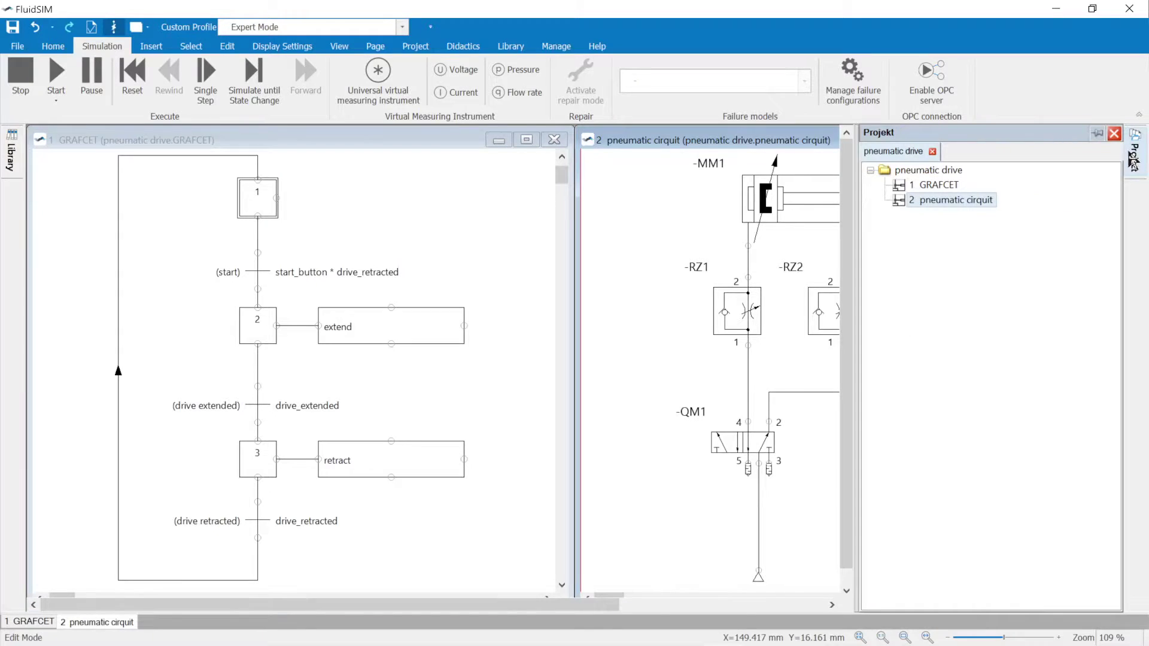
# - Open the pneumatic drive folder's context menu and dismiss it without adding a page
pyautogui.rightClick(949, 171)
pyautogui.moveTo(978, 179)
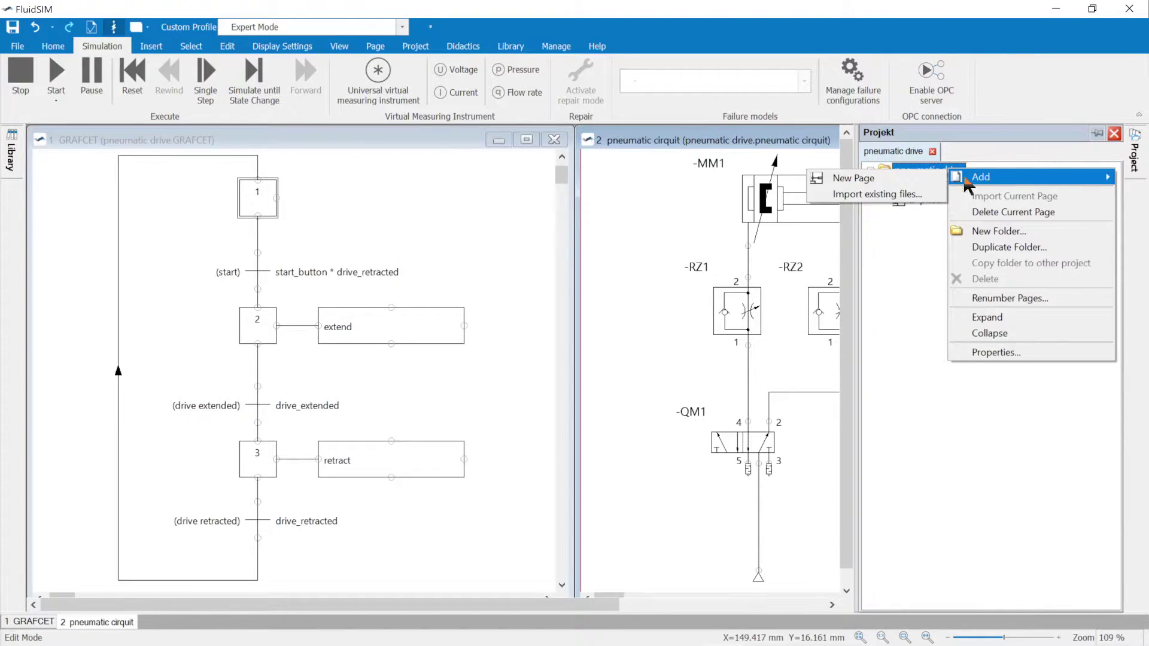
pyautogui.click(674, 220)
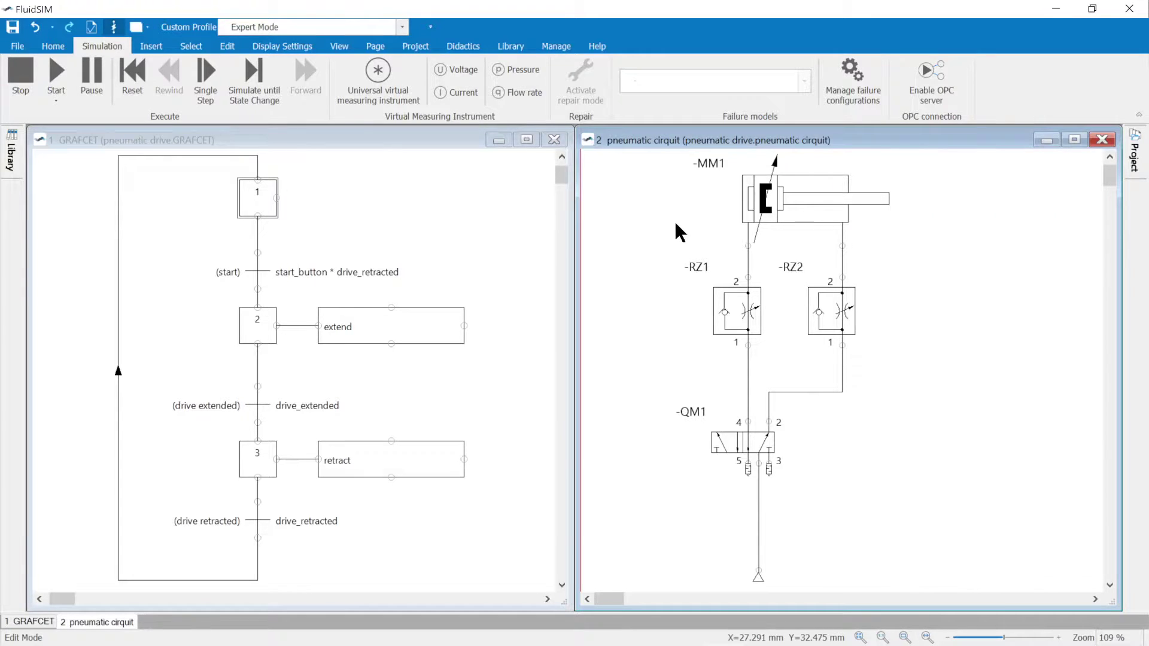
# - Select -MM1, -QM1, -RZ1, -RZ2 and the compressed-air source in turn, ending on -QM1
pyautogui.click(817, 200)
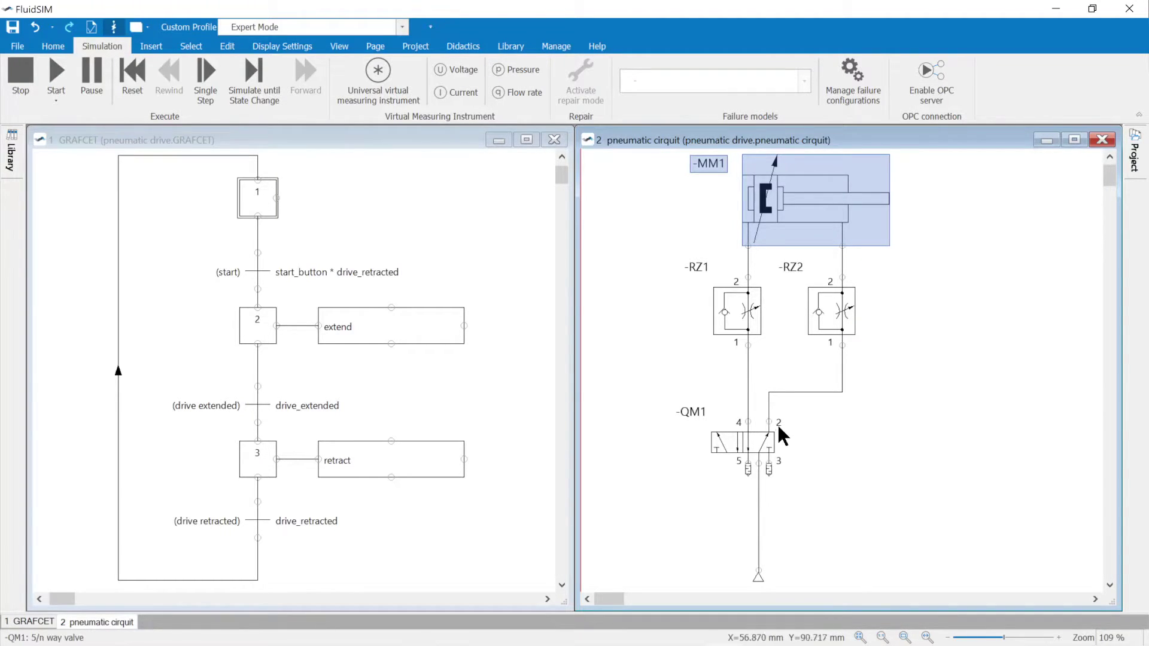
pyautogui.click(755, 441)
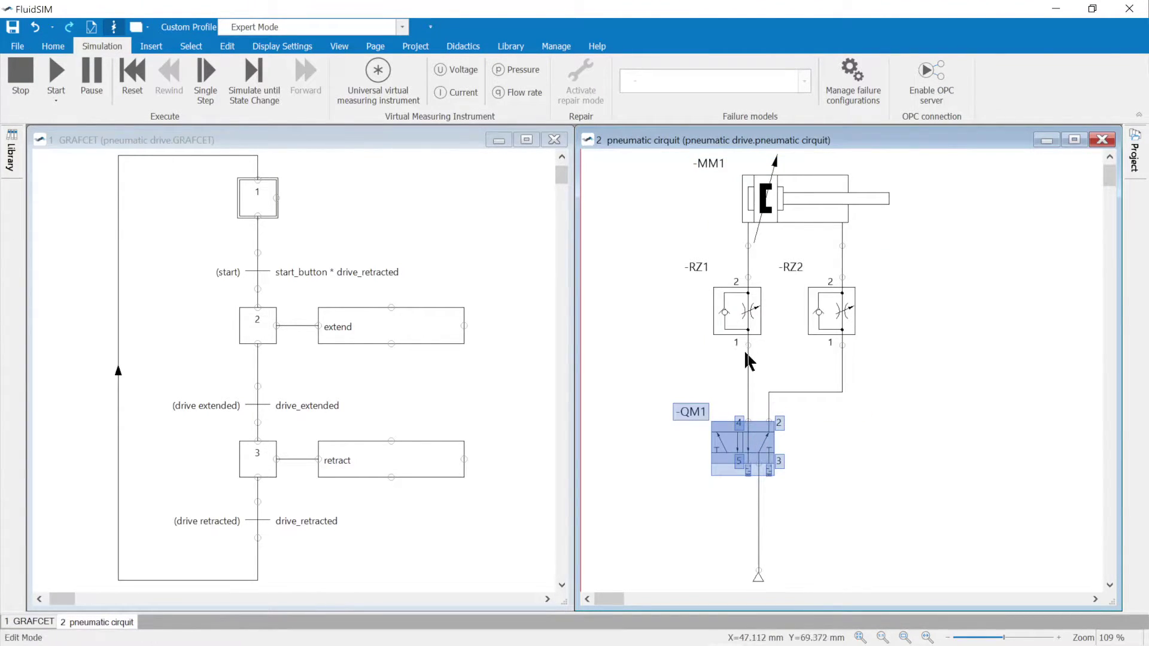
pyautogui.click(738, 320)
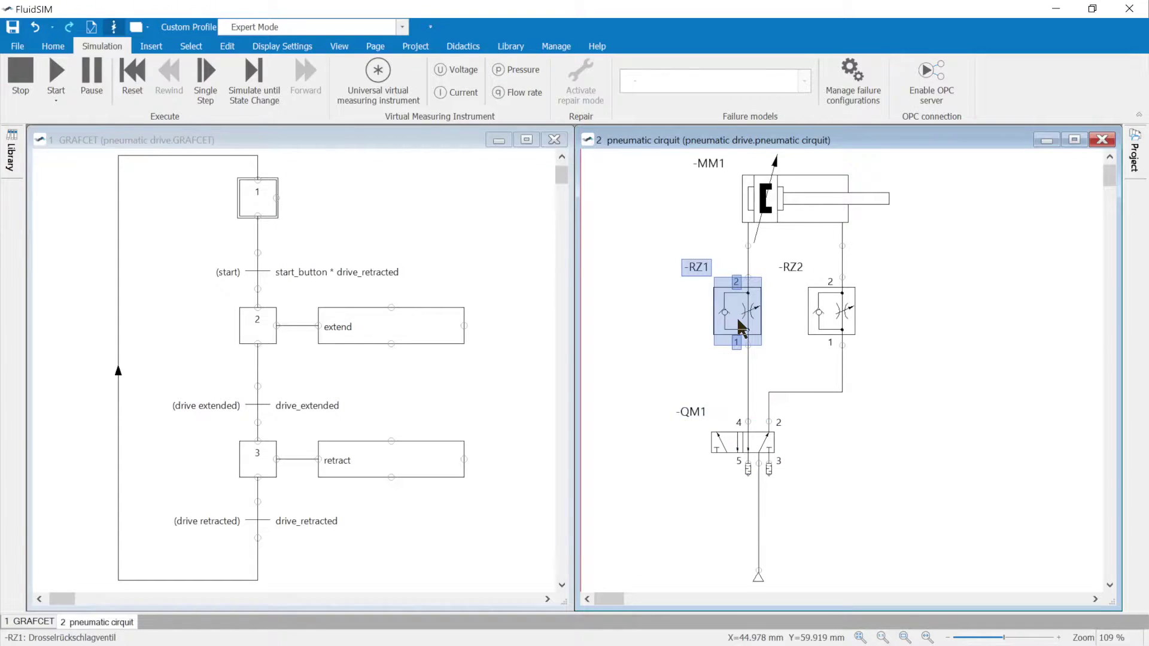
pyautogui.click(844, 322)
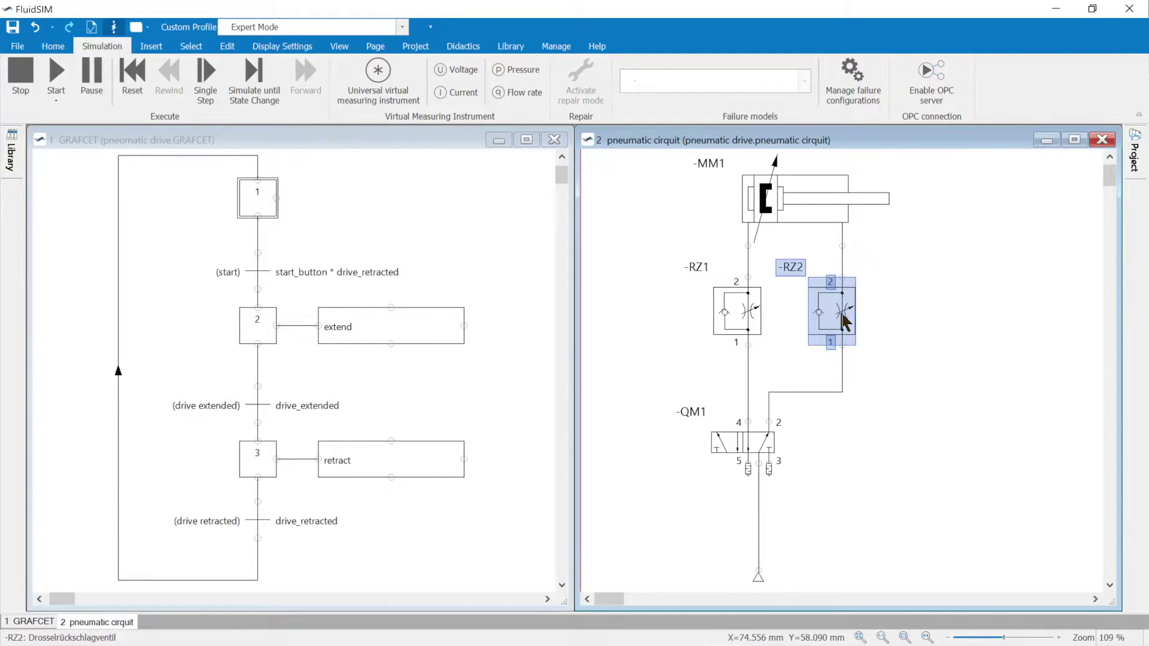
pyautogui.click(757, 577)
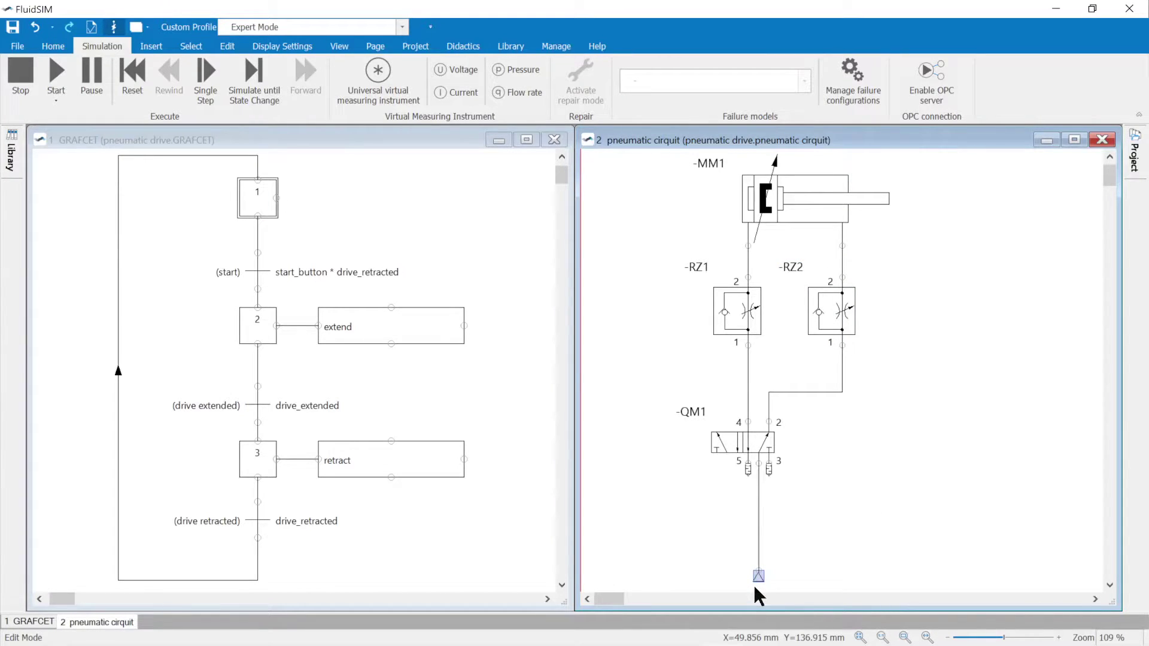
pyautogui.click(745, 438)
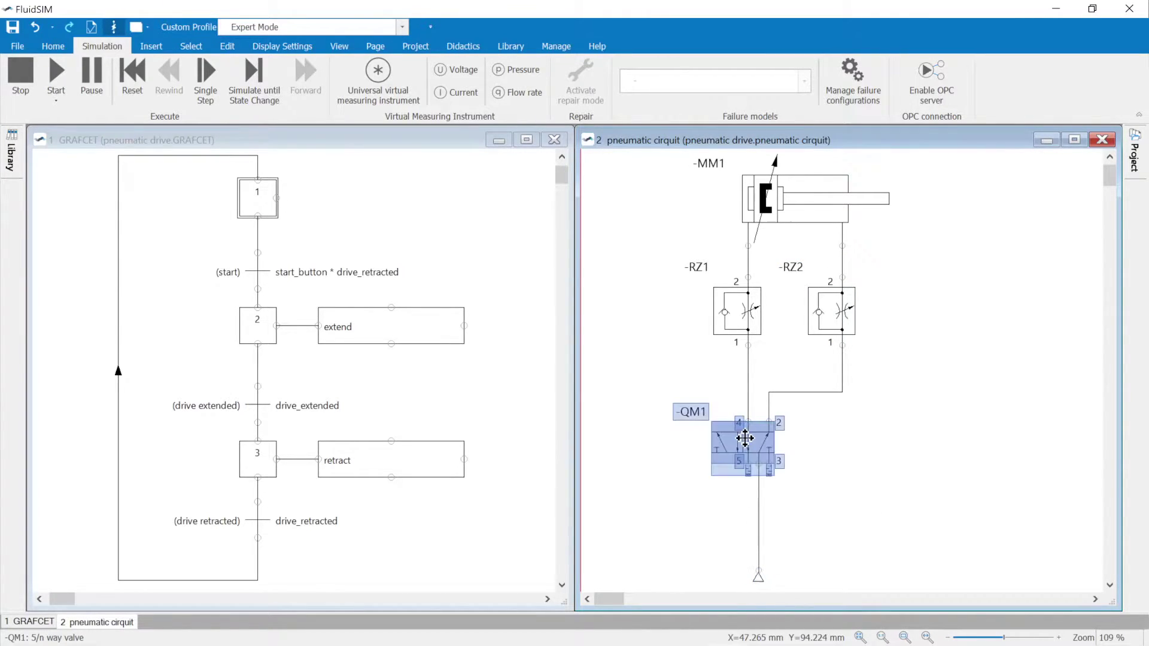
# - Open -QM1's valve configuration, keeping the two body symbols and leaving positions three and four empty
pyautogui.rightClick(748, 440)
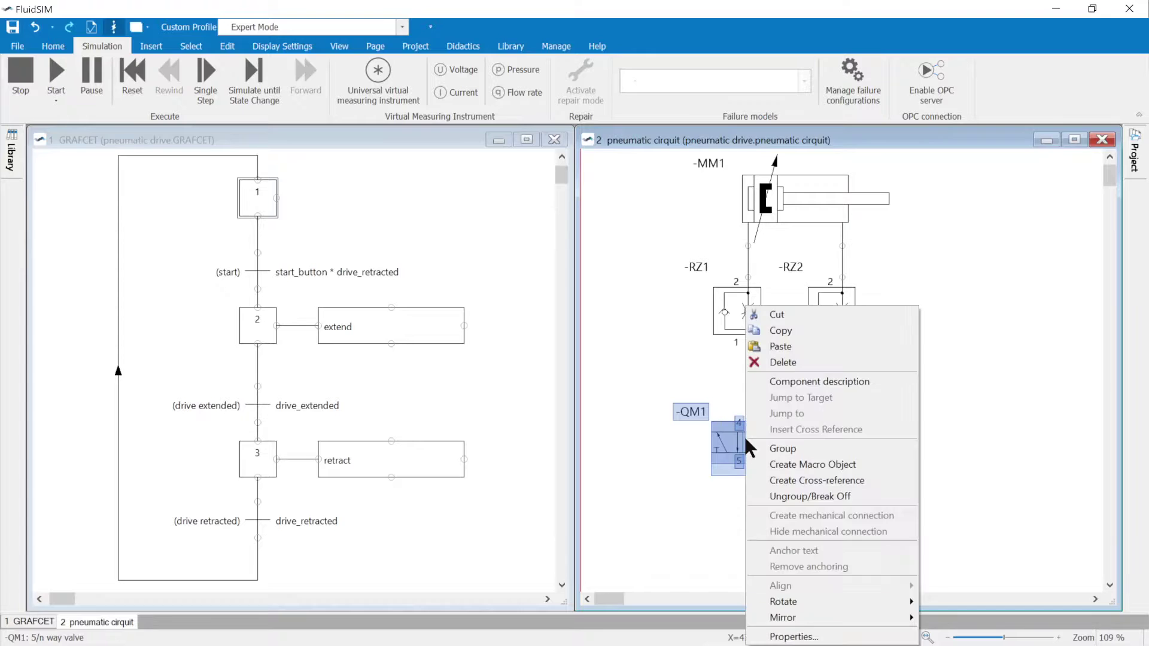
pyautogui.click(771, 637)
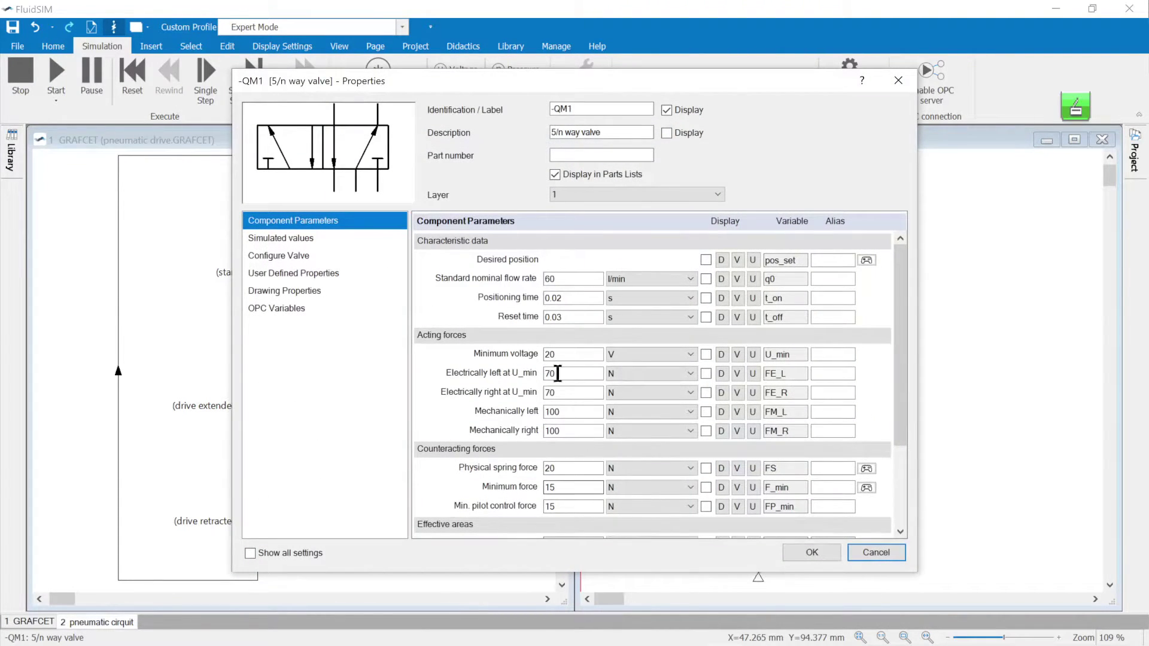
pyautogui.click(286, 255)
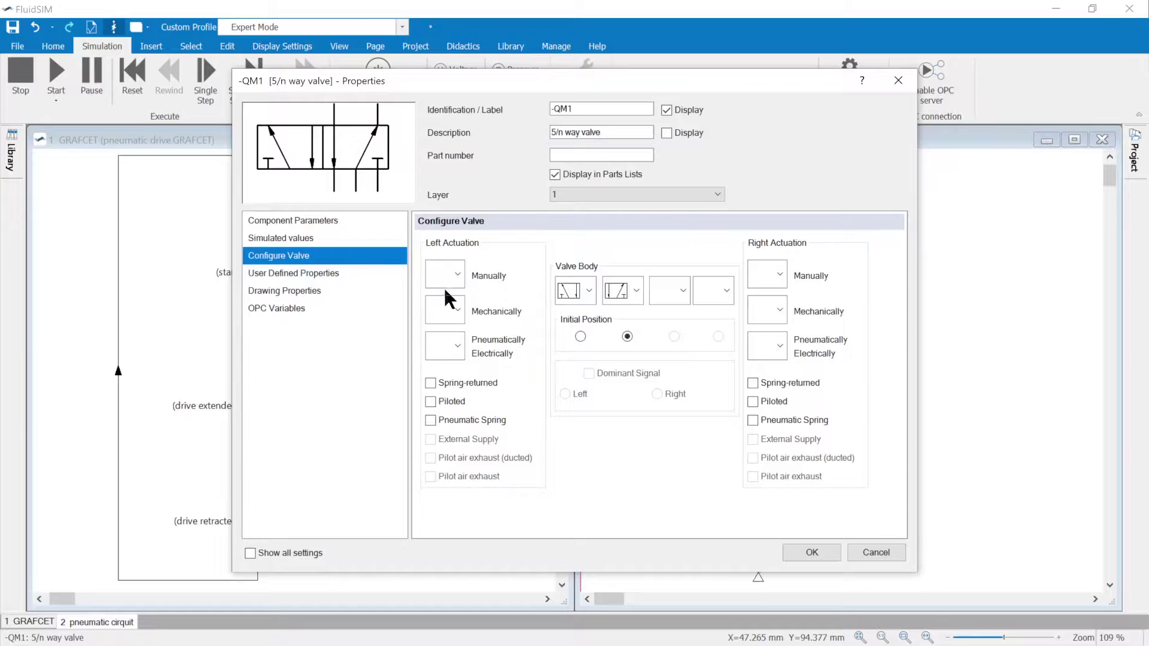
pyautogui.click(591, 286)
pyautogui.click(591, 285)
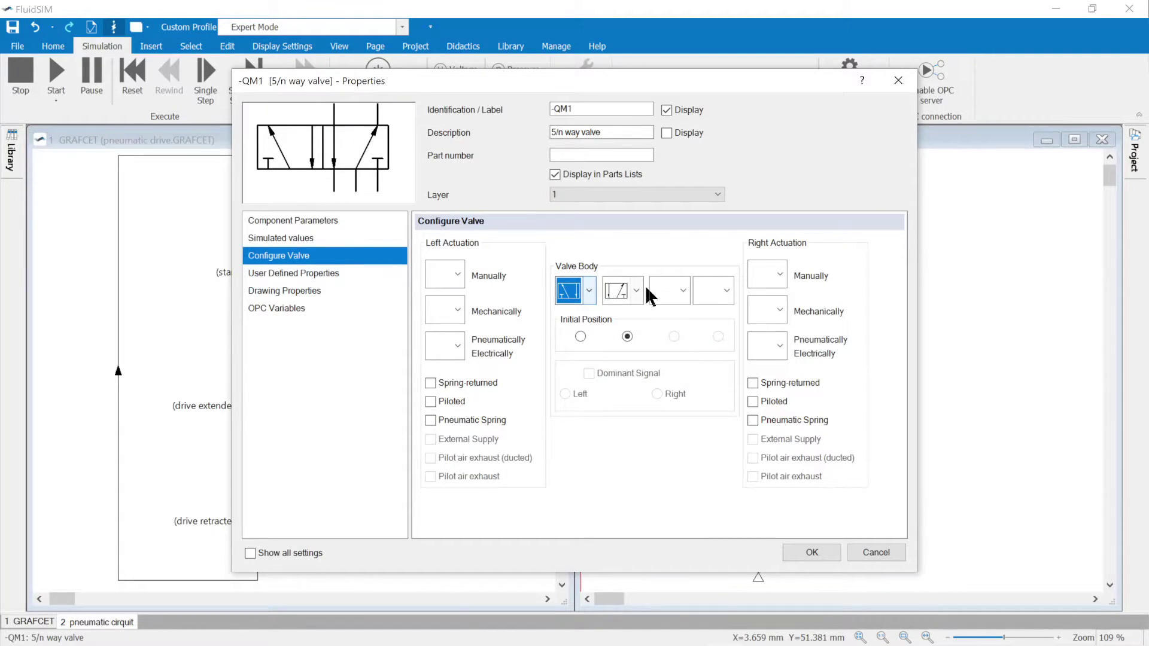
pyautogui.click(638, 288)
pyautogui.click(639, 288)
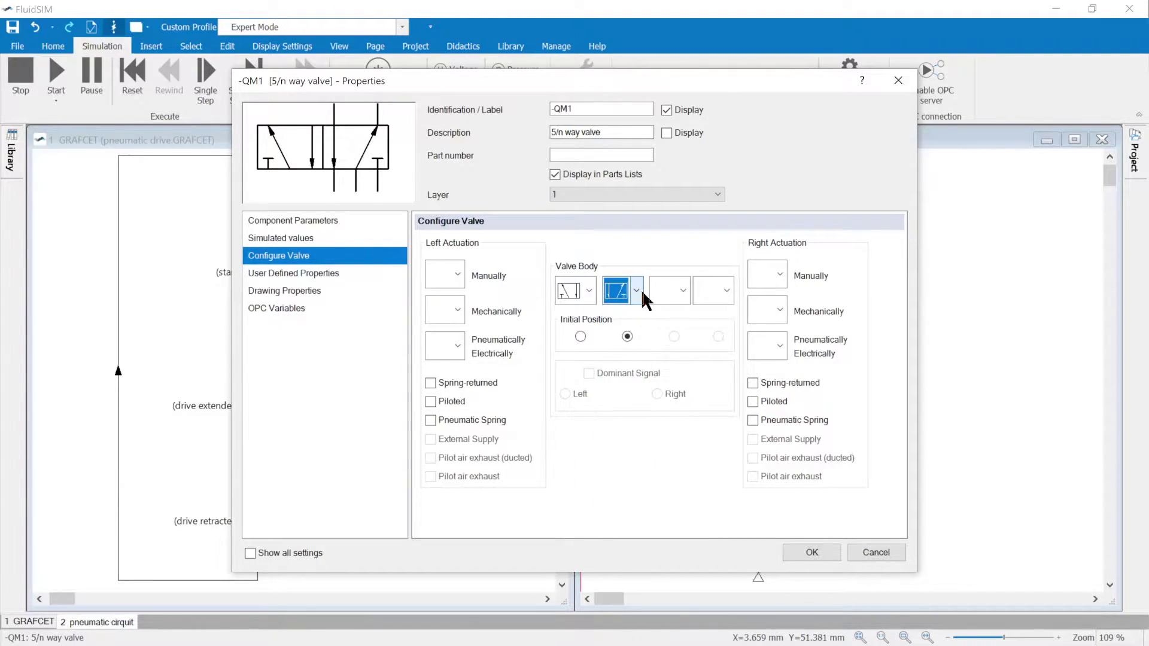
pyautogui.click(685, 289)
pyautogui.click(685, 289)
pyautogui.click(726, 291)
pyautogui.click(726, 291)
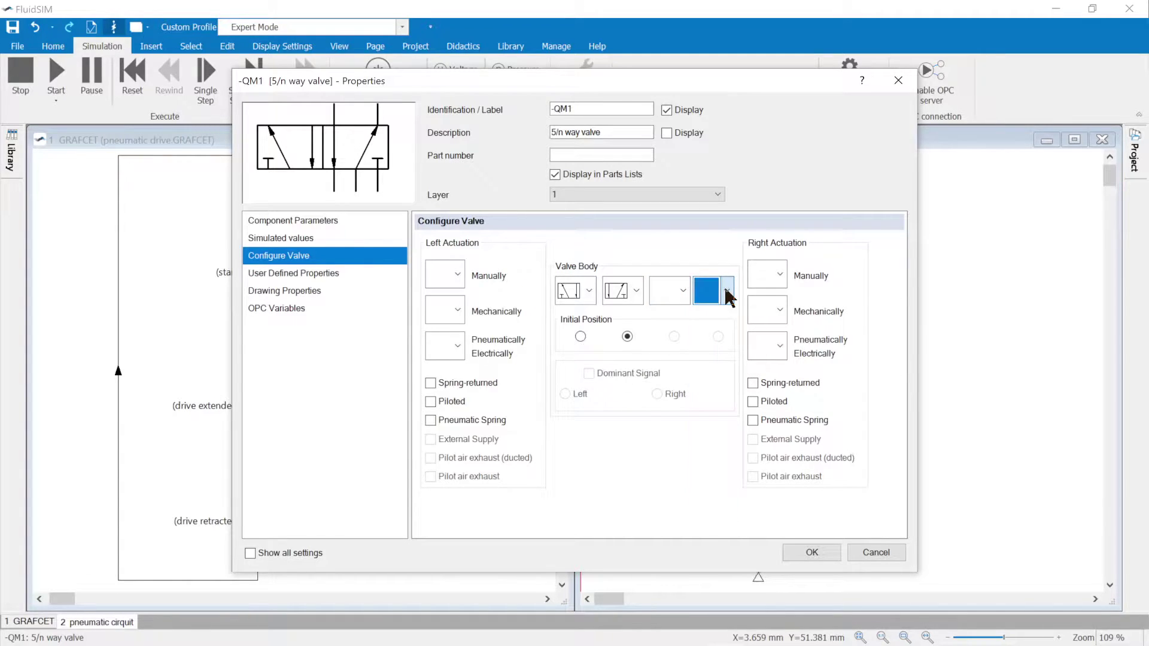
# - Set -QM1's left and right actuation to Pneumatically, enable Position display, and apply
pyautogui.click(459, 343)
pyautogui.click(455, 404)
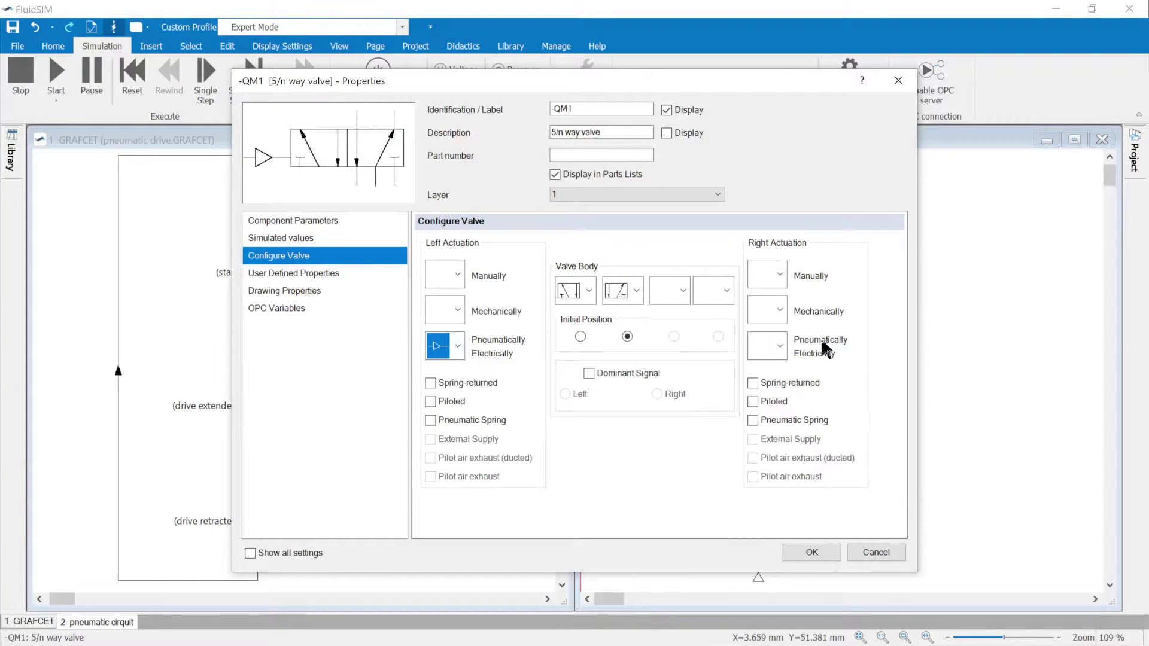
pyautogui.click(757, 352)
pyautogui.click(760, 398)
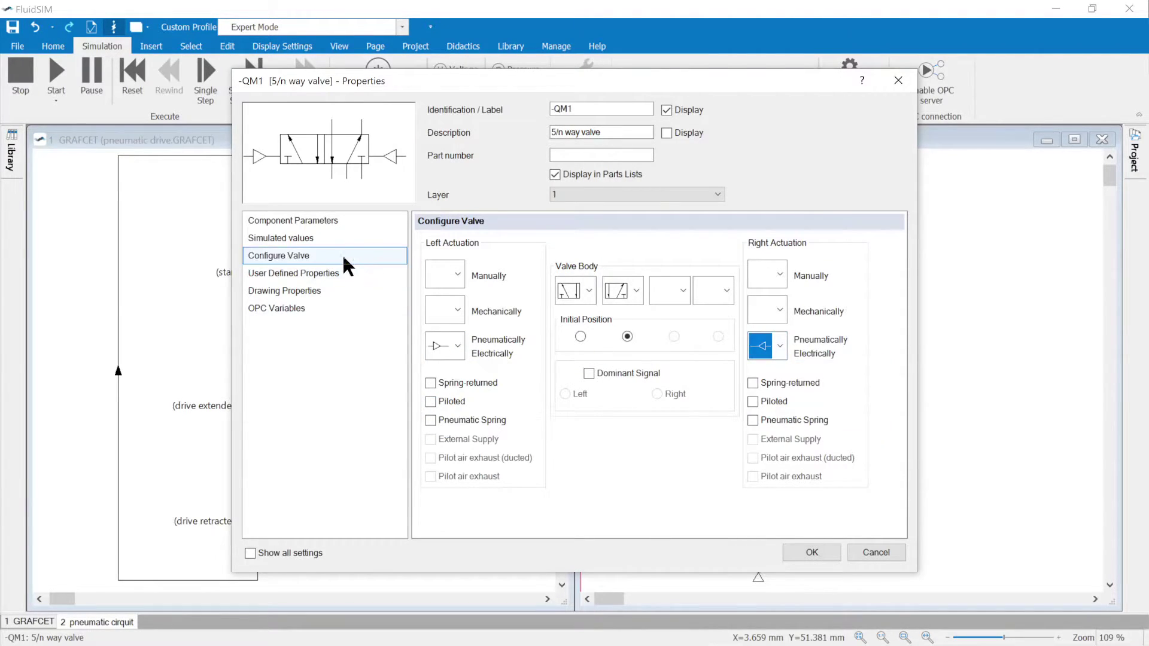
pyautogui.click(318, 237)
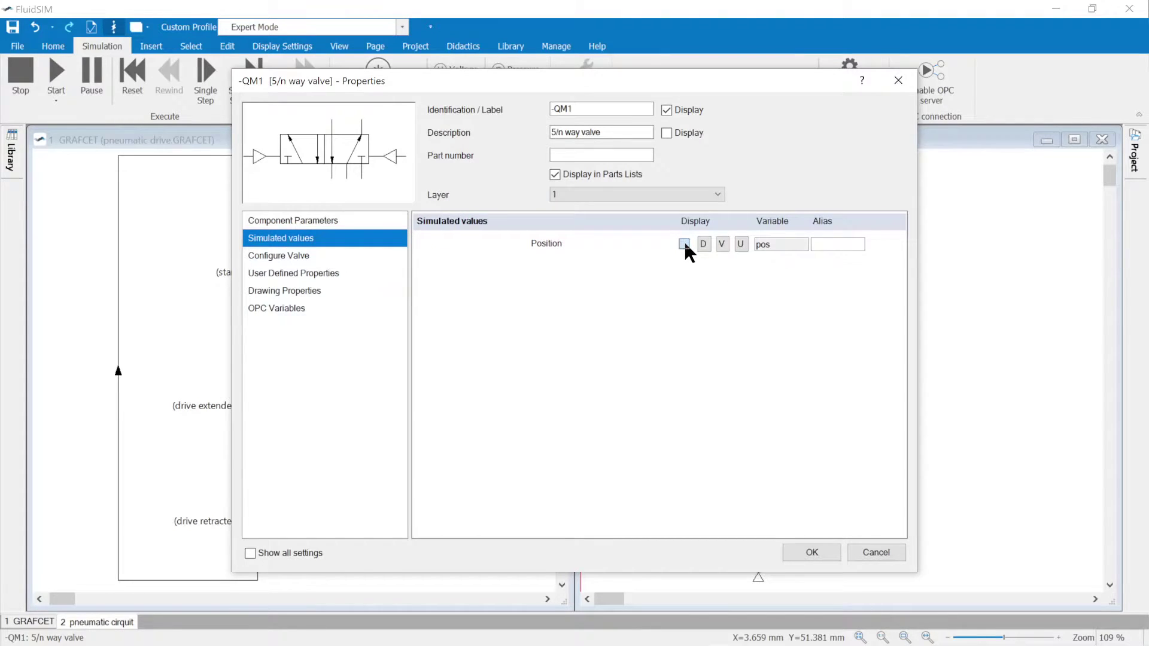
pyautogui.click(798, 549)
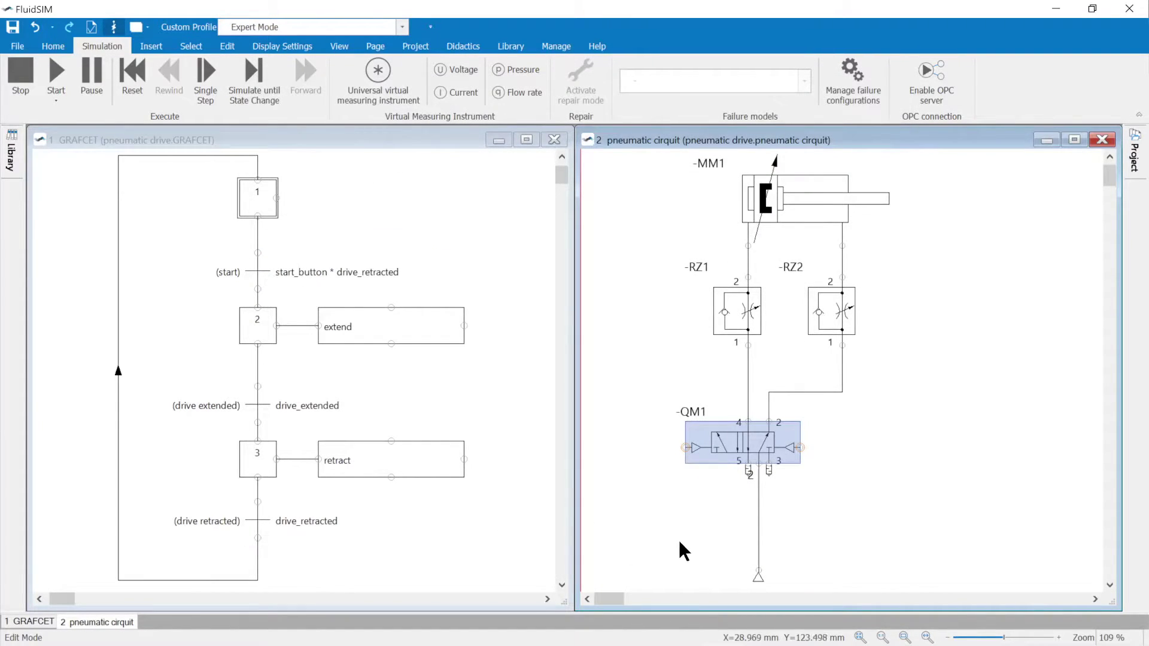
# - Drag -QM1's position number to the valve's lower left and format it bold, size 24
pyautogui.click(751, 476)
pyautogui.moveTo(753, 479); pyautogui.dragTo(711, 502)
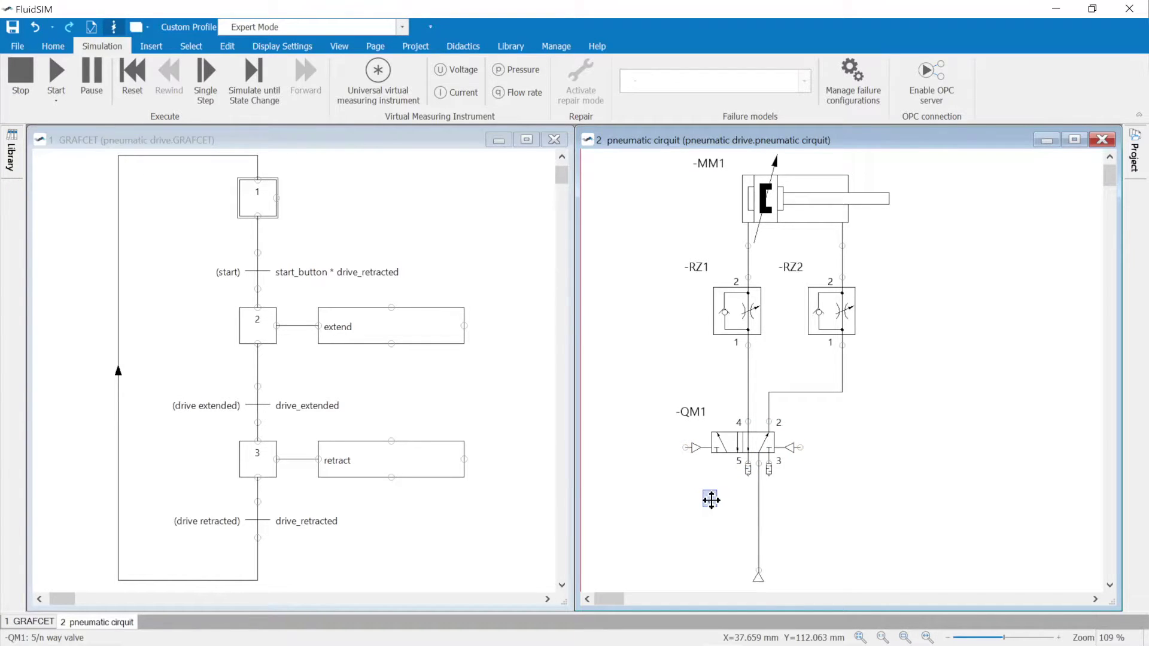
pyautogui.doubleClick(712, 502)
pyautogui.click(454, 359)
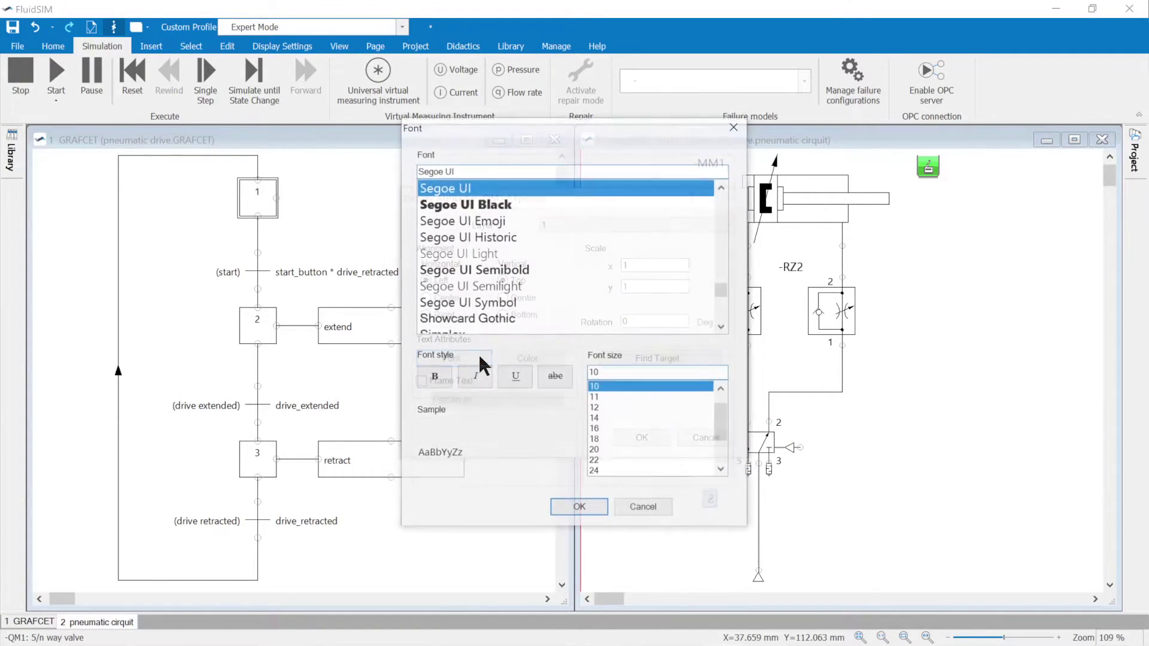
pyautogui.click(595, 472)
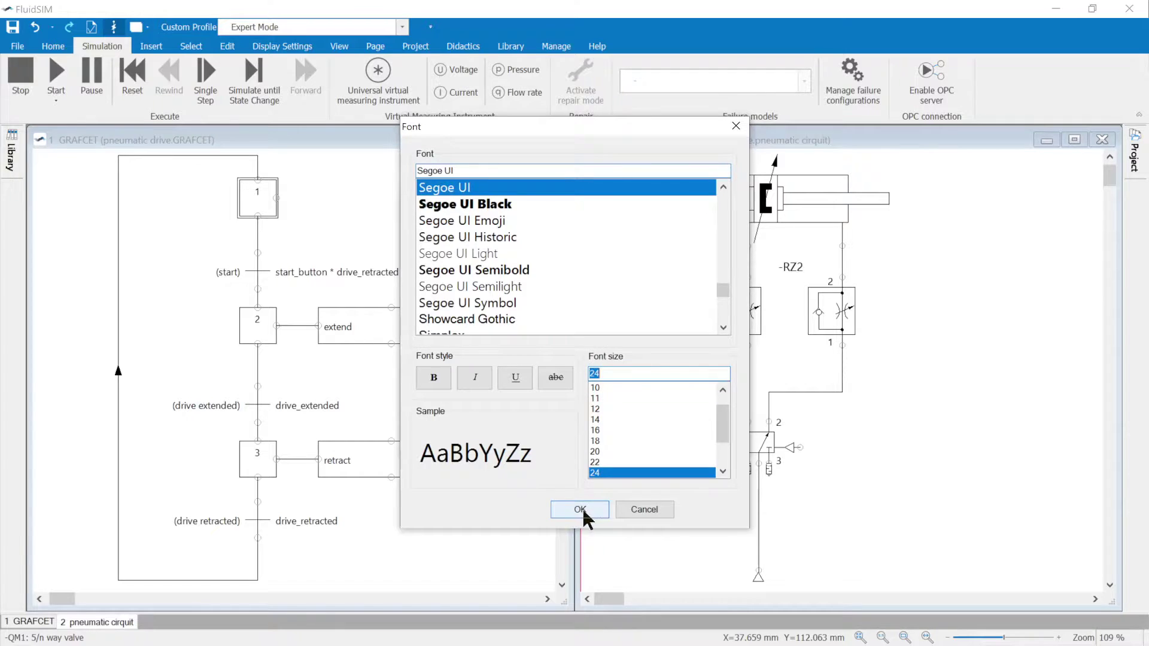
pyautogui.click(434, 378)
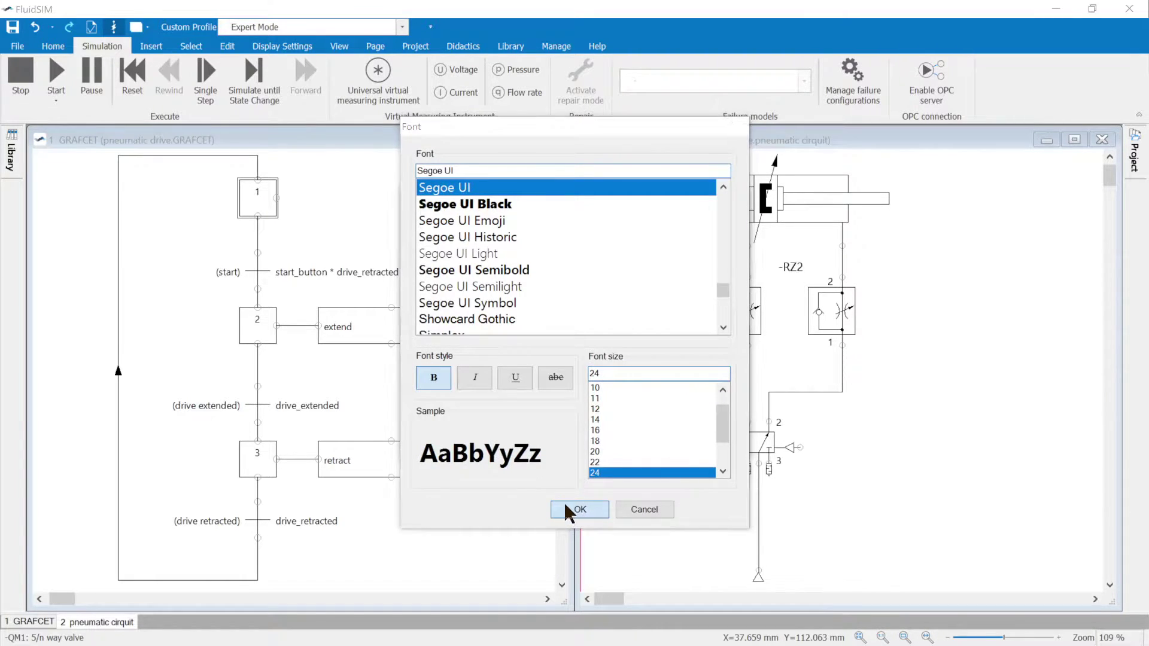
pyautogui.click(574, 508)
pyautogui.click(629, 435)
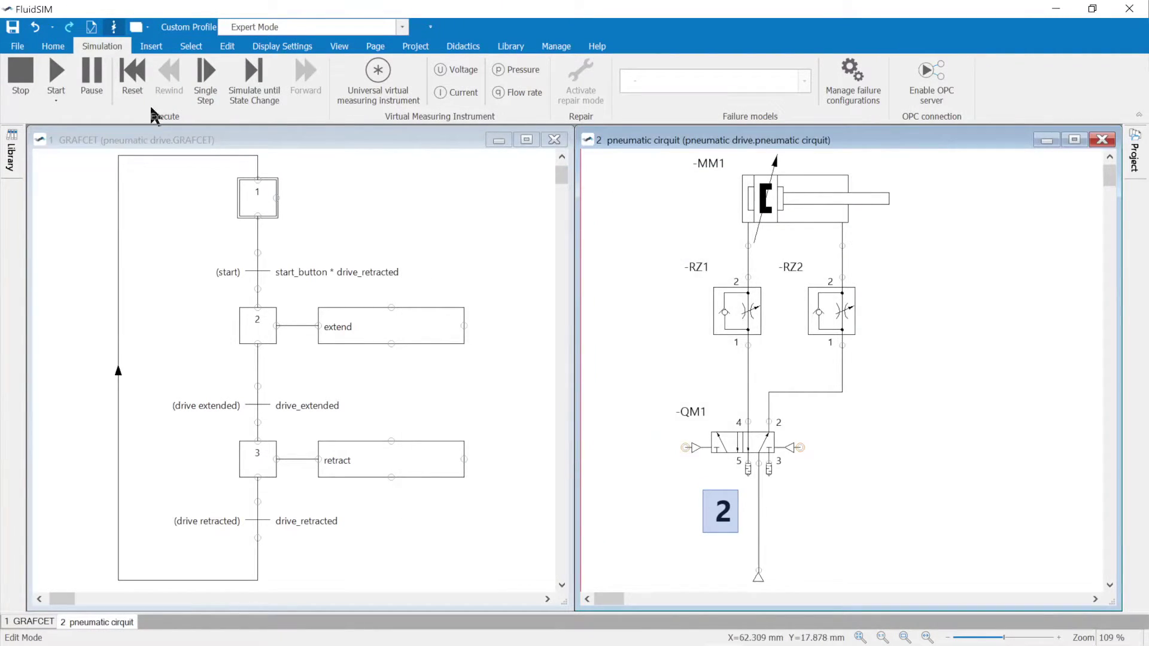
pyautogui.click(59, 71)
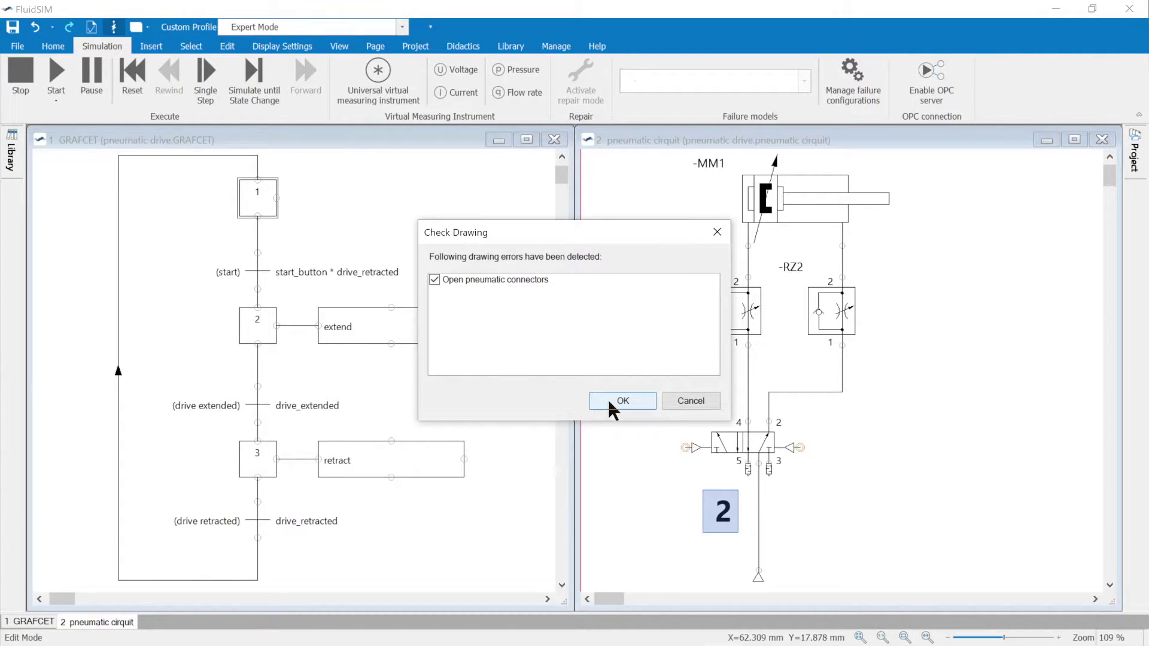
# - Simulate despite the open-connector warning, switching -QM1 to extend and then retract the cylinder
pyautogui.click(621, 405)
pyautogui.click(607, 388)
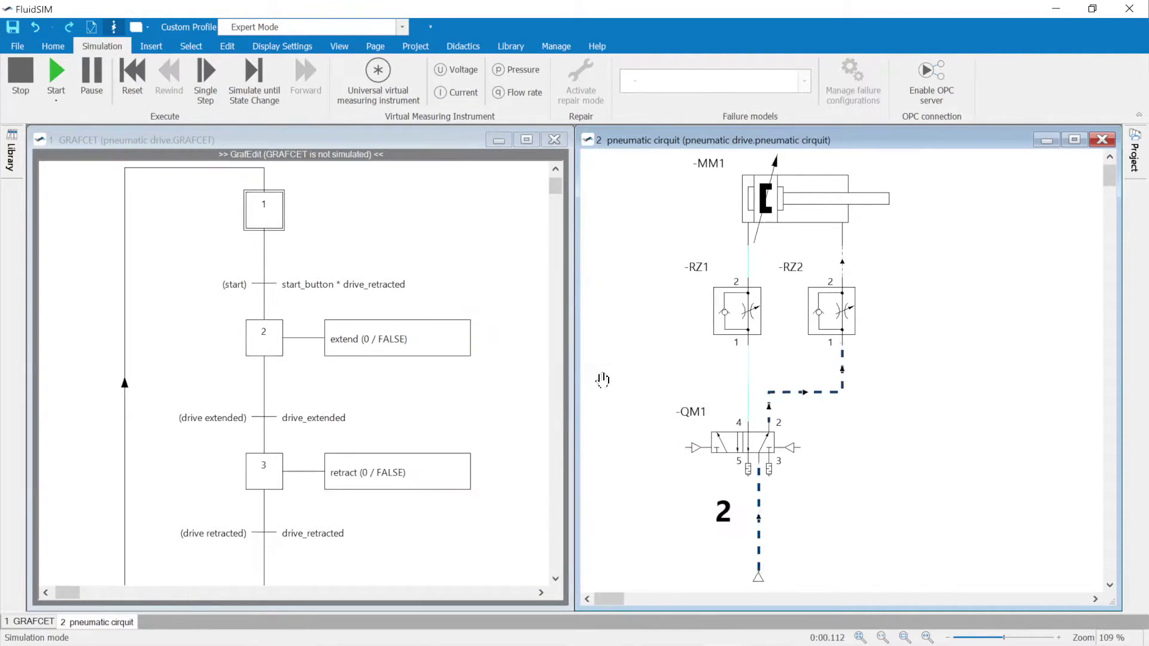
pyautogui.click(725, 442)
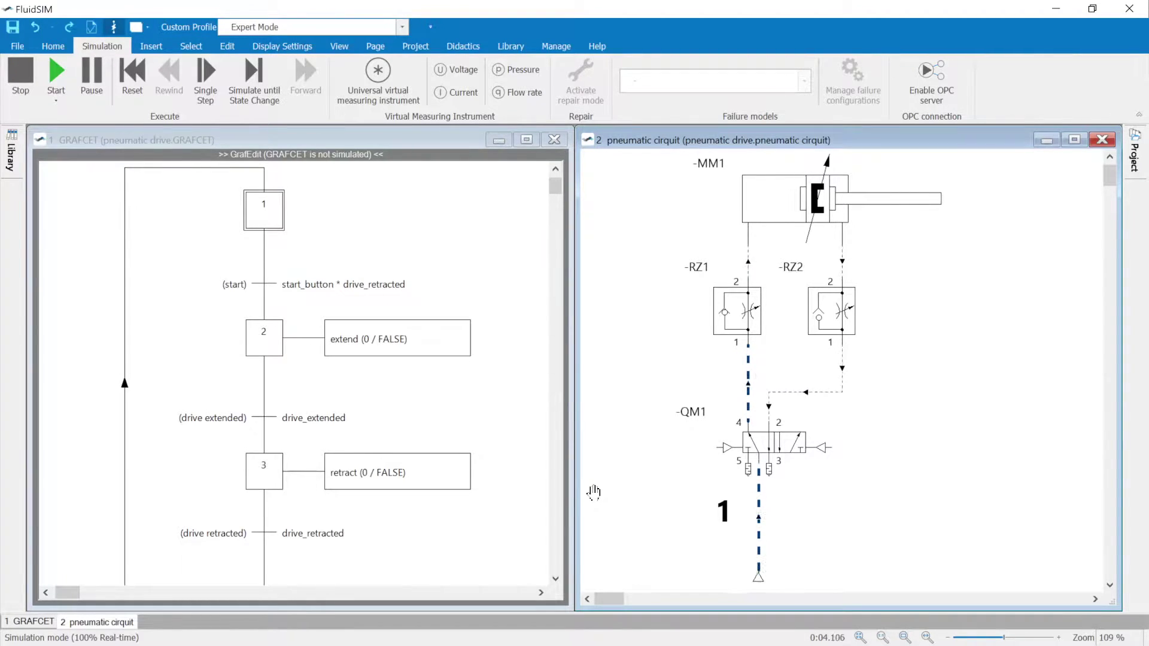
pyautogui.click(779, 432)
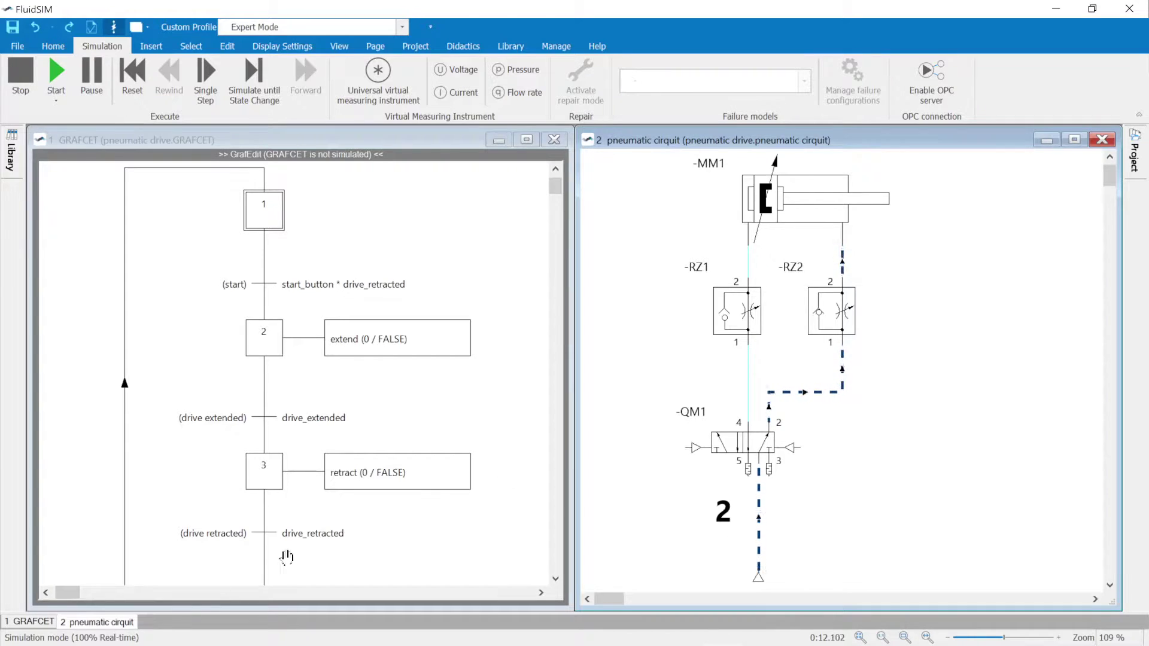
pyautogui.moveTo(174, 643)
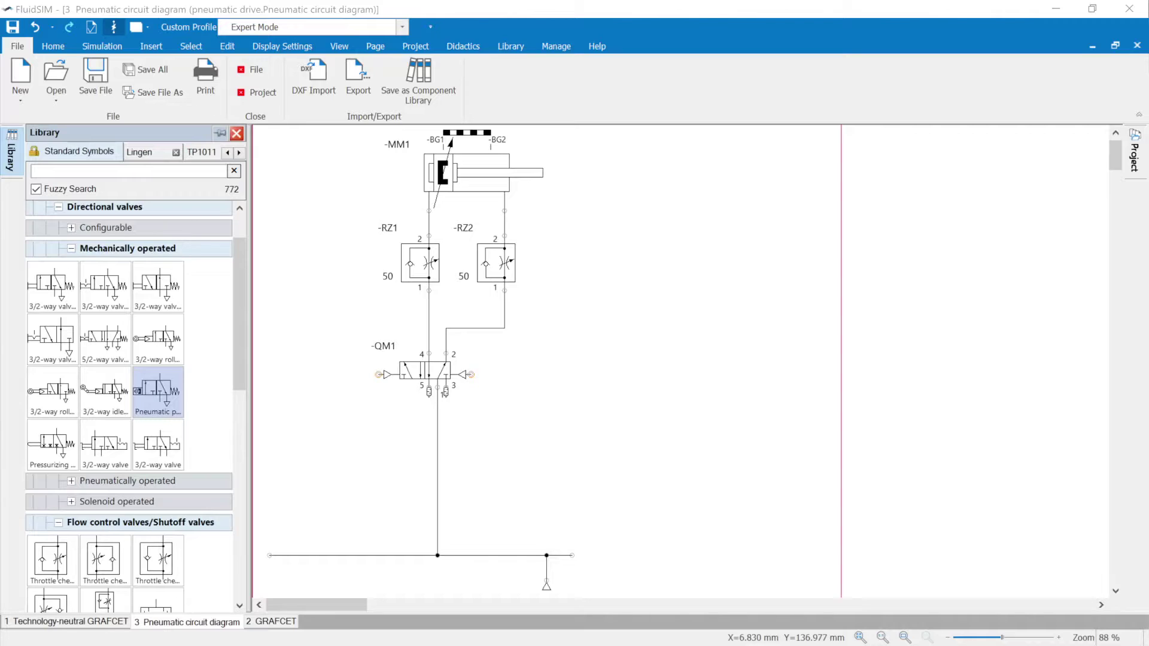
# - Place a 3/2-way pushbutton valve below the circuit and label it -SJ1
pyautogui.click(66, 301)
pyautogui.moveTo(66, 301); pyautogui.dragTo(307, 508)
pyautogui.doubleClick(307, 508)
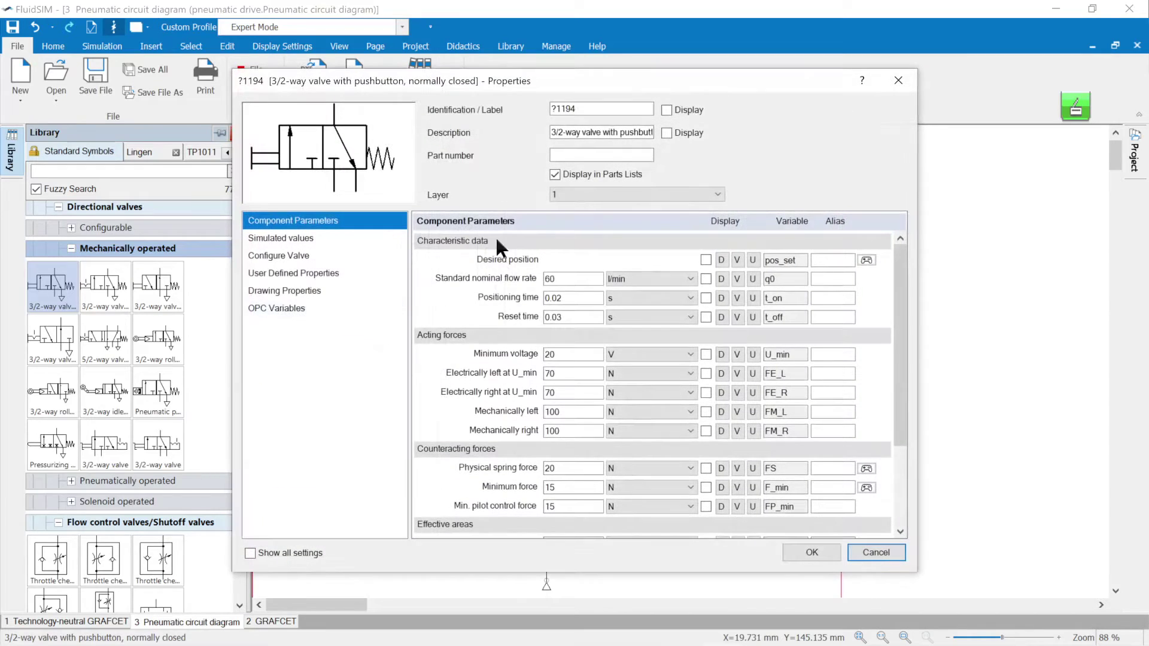
pyautogui.write('-SJ1')
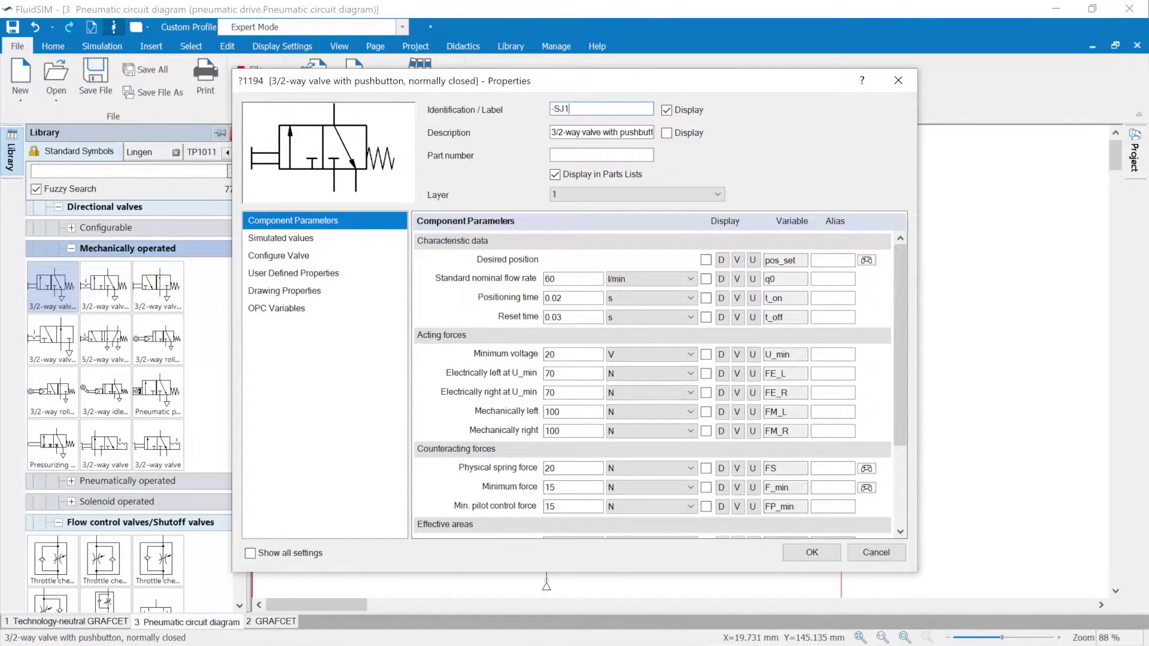
pyautogui.click(796, 544)
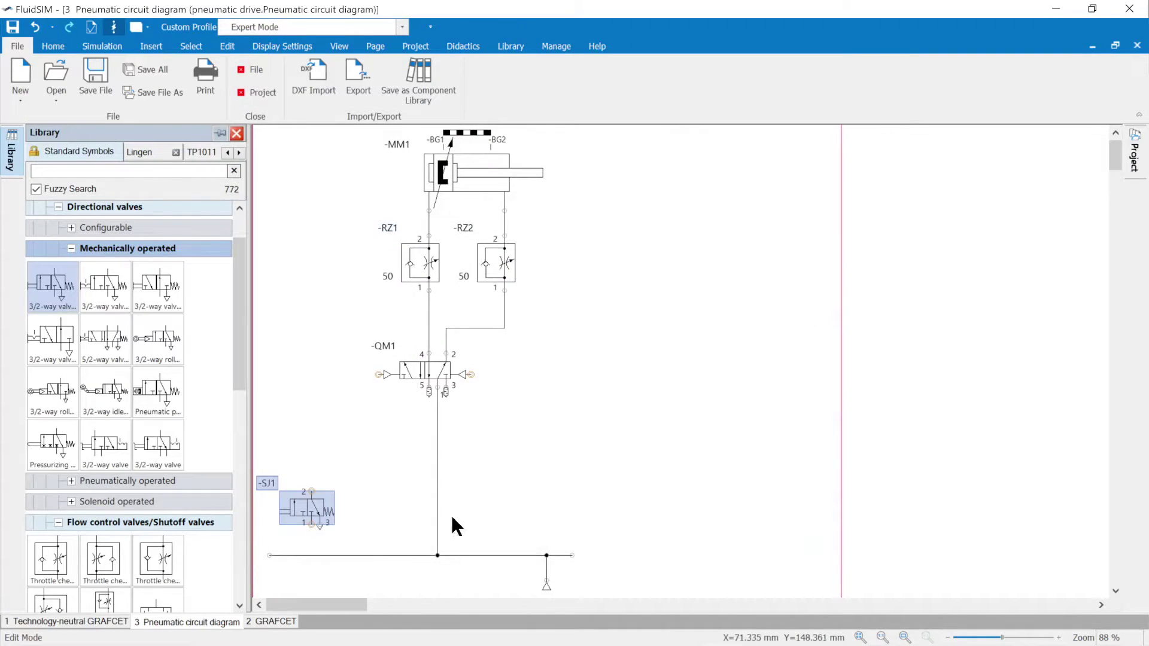
# - Check cylinder -MM1's actuating labels, including the -BG2 end position
pyautogui.click(457, 166)
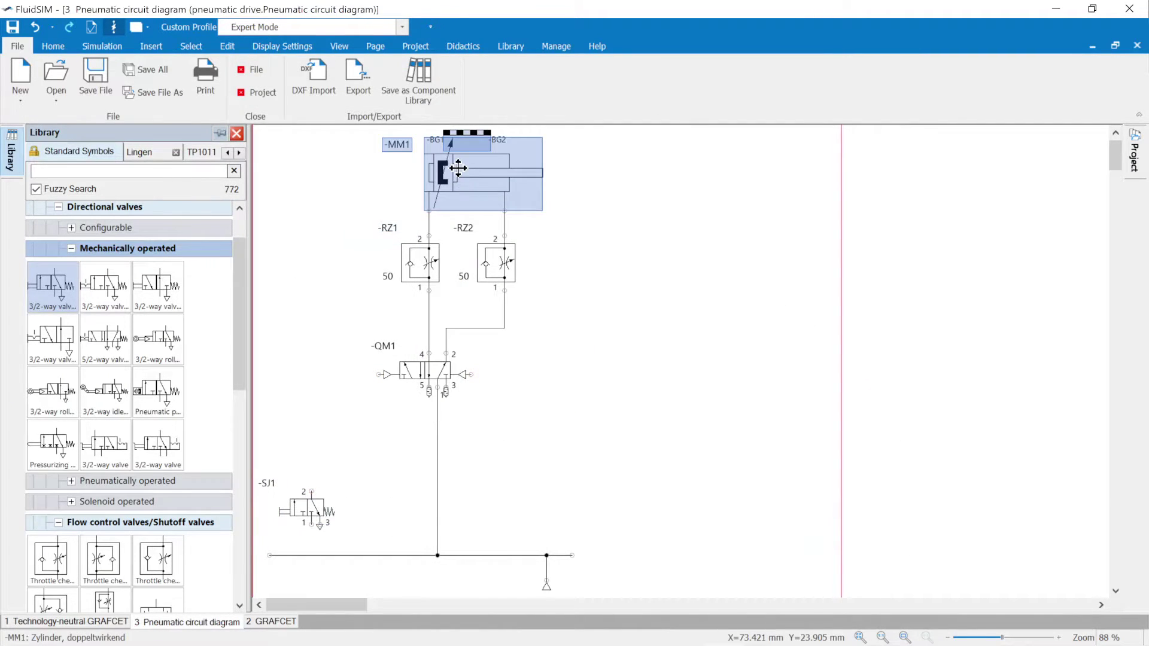
pyautogui.doubleClick(458, 168)
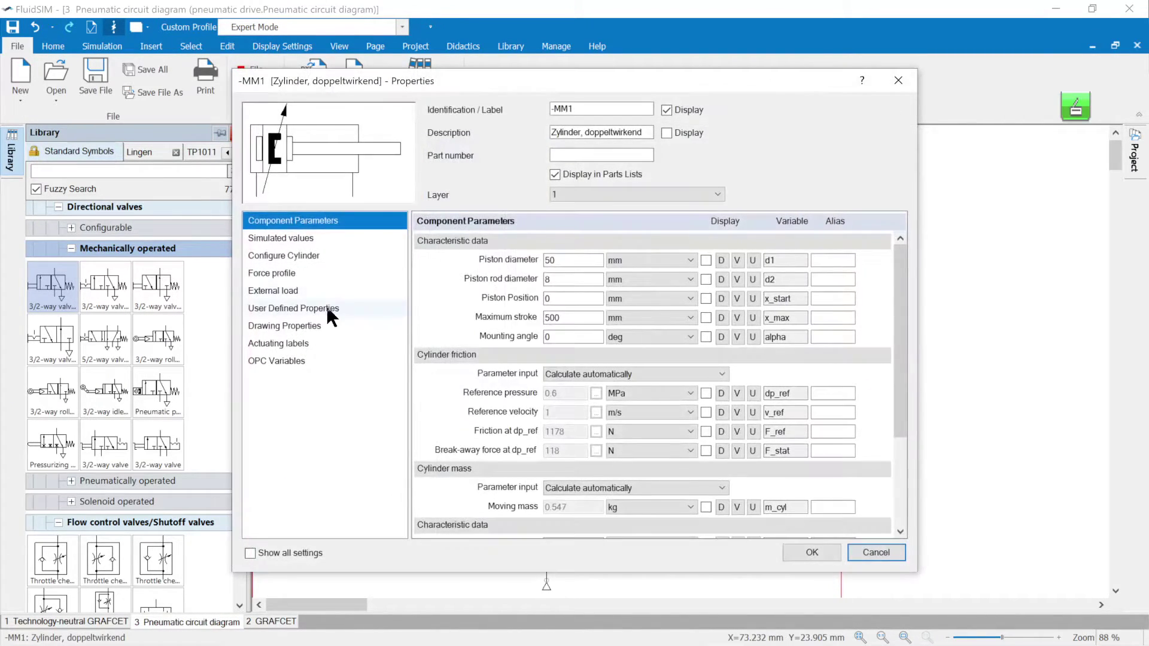
pyautogui.click(286, 343)
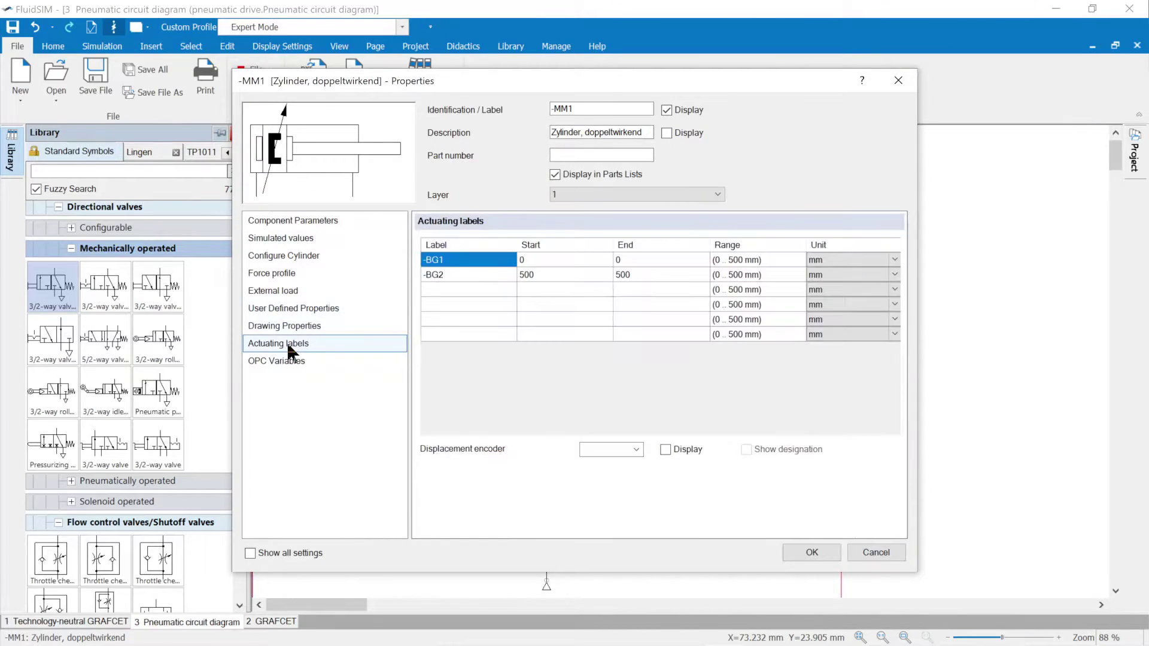
pyautogui.click(450, 269)
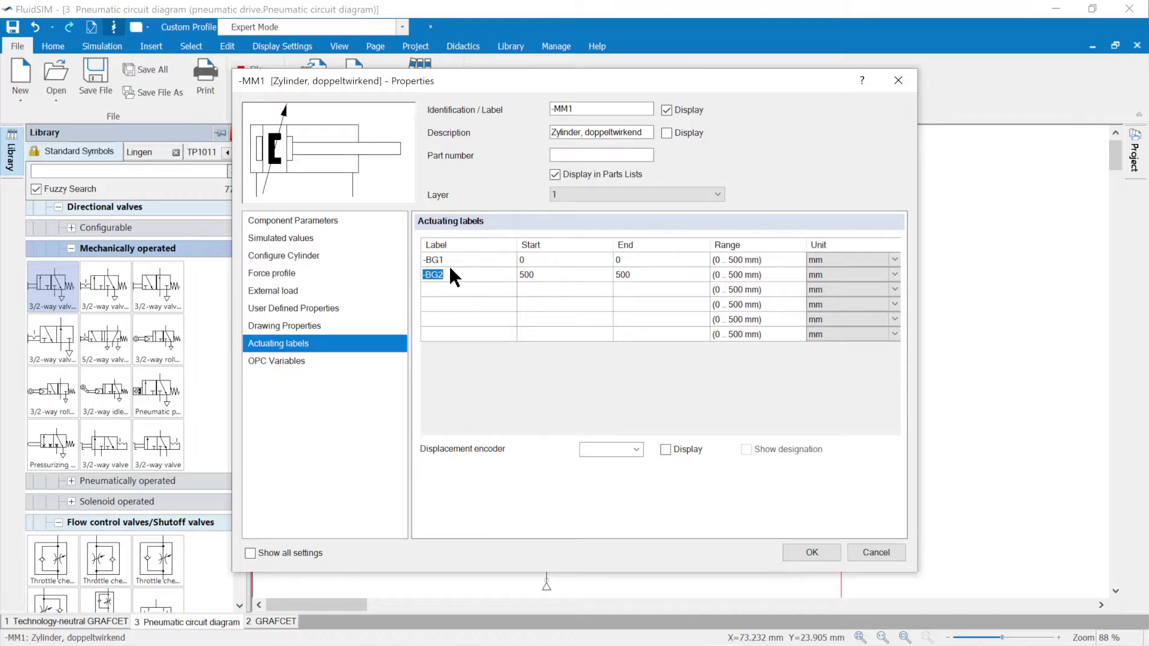
pyautogui.click(810, 549)
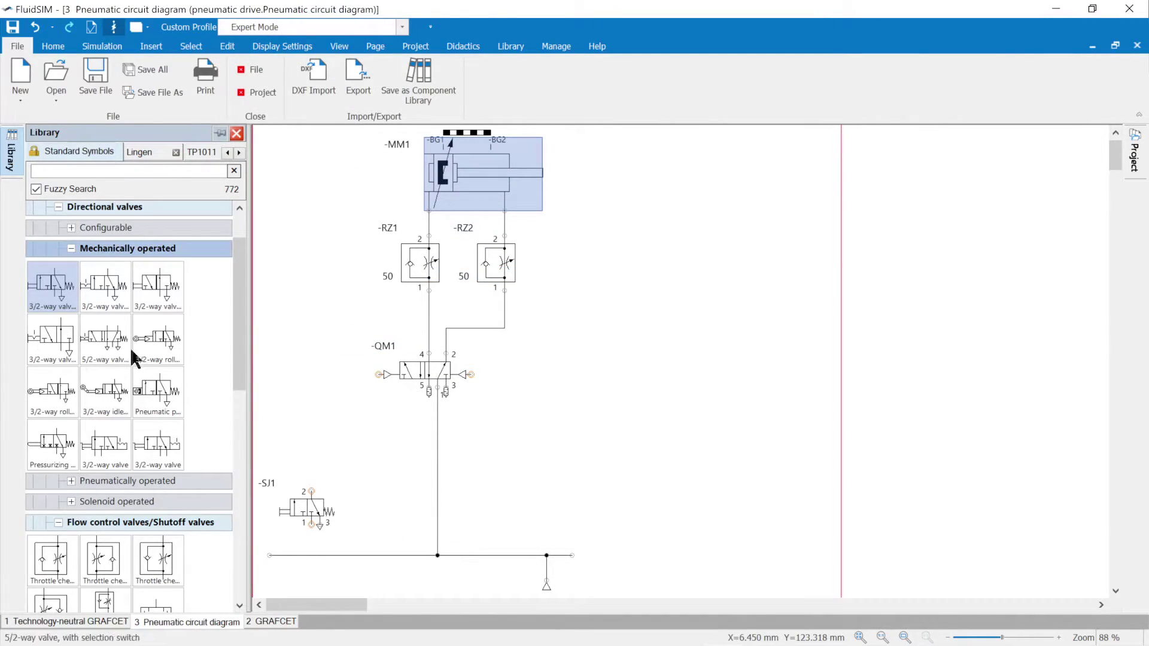
# - Add proximity switch -BG1 beside -SJ1 and copy it to the right as -BG2
pyautogui.moveTo(158, 392); pyautogui.dragTo(390, 515)
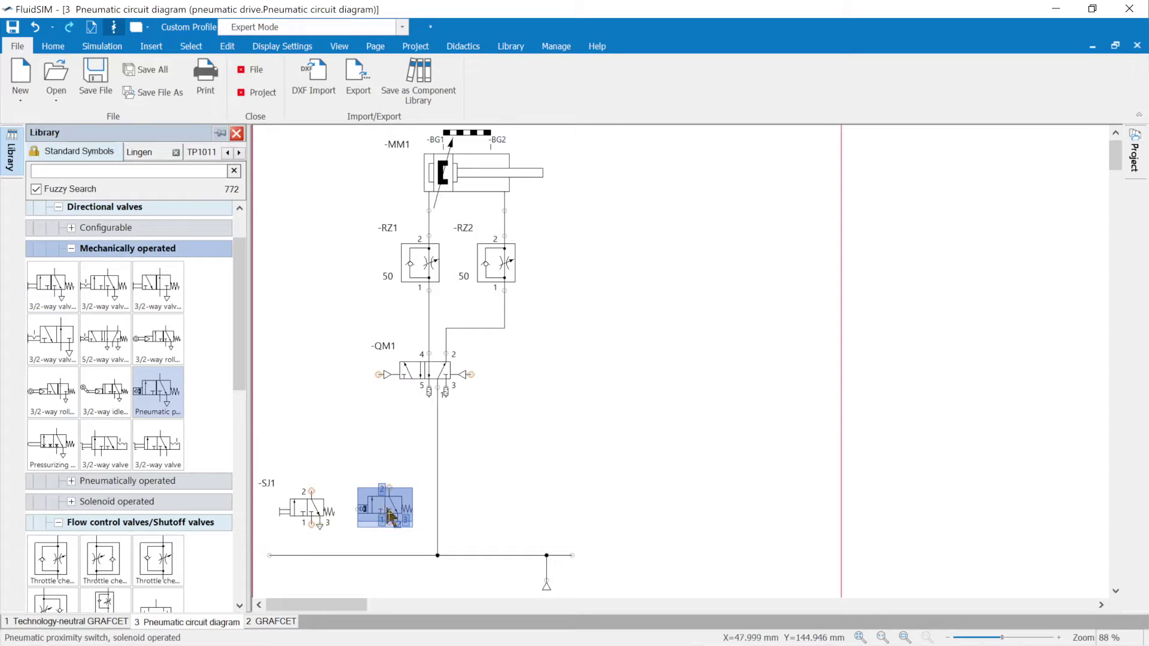
pyautogui.doubleClick(389, 507)
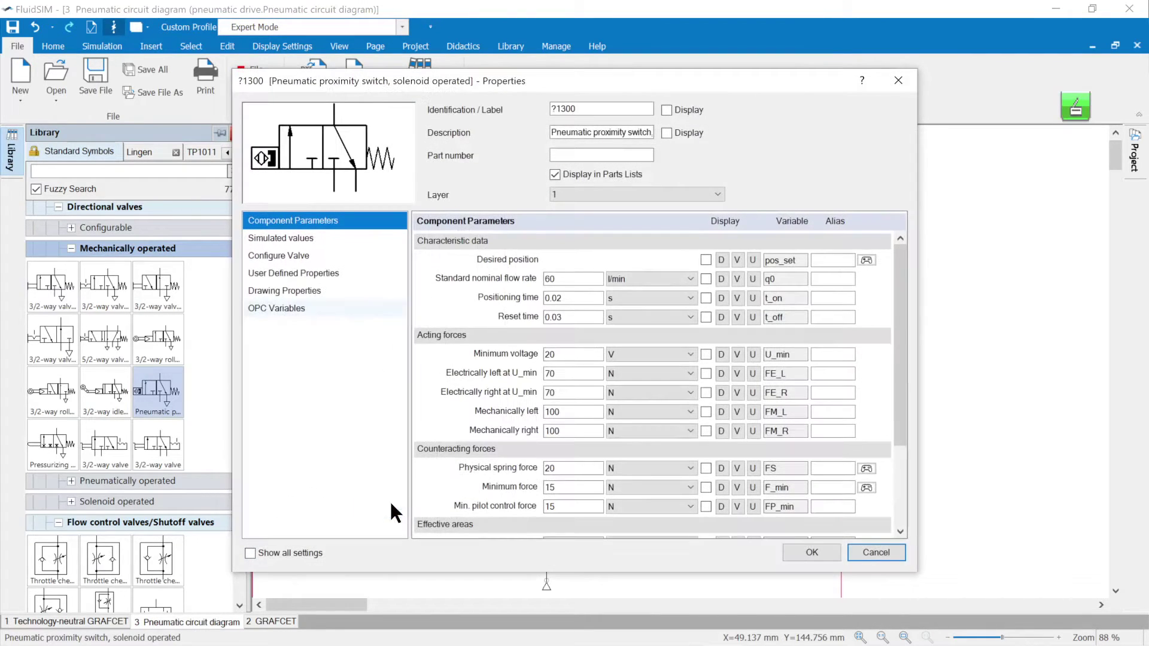
pyautogui.moveTo(584, 110); pyautogui.dragTo(413, 102)
pyautogui.write('-BG1')
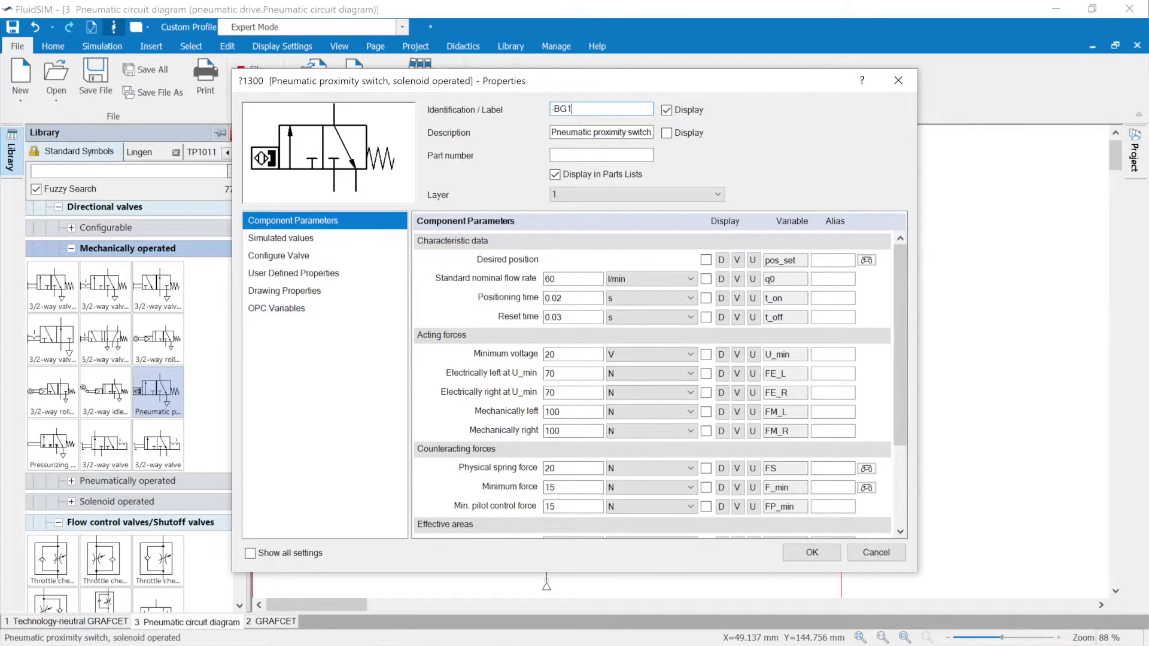
pyautogui.click(812, 552)
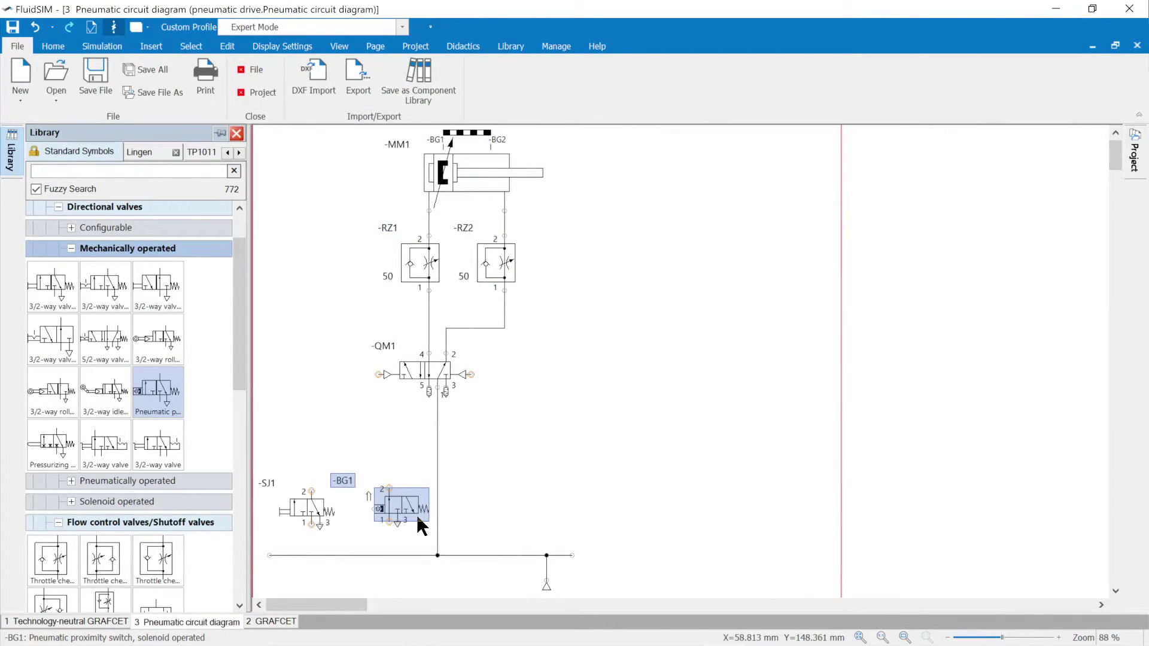
pyautogui.moveTo(398, 506); pyautogui.dragTo(495, 507)
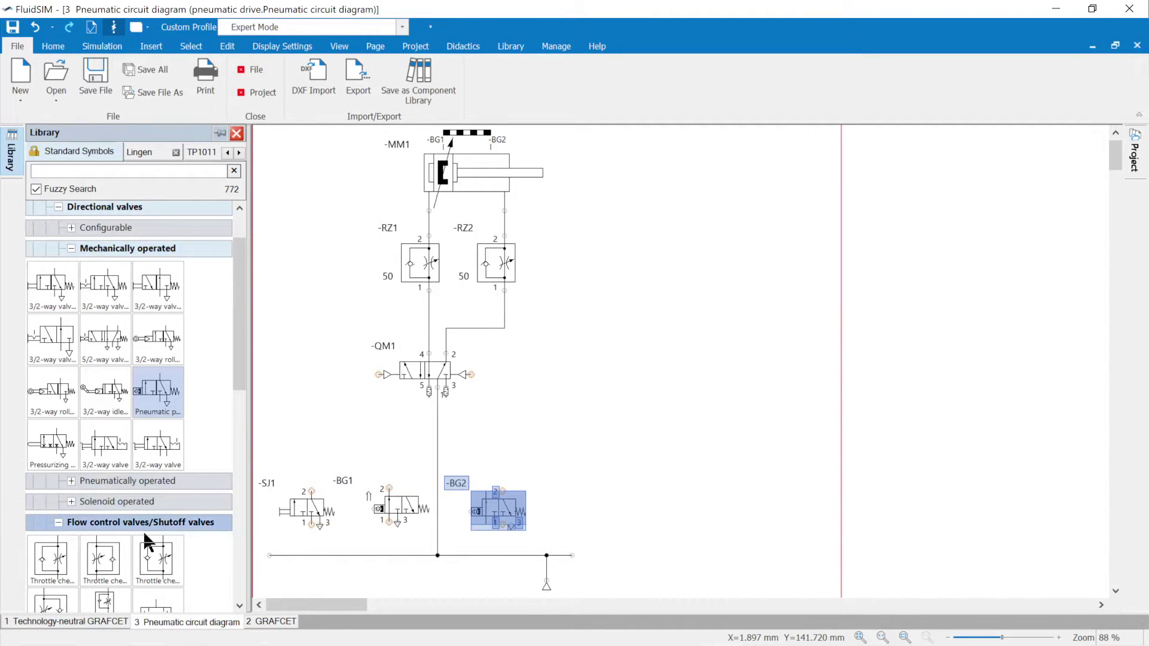
# - Place a two pressure valve above -SJ1 and label it -KH1
pyautogui.scroll(-4, 148, 541)
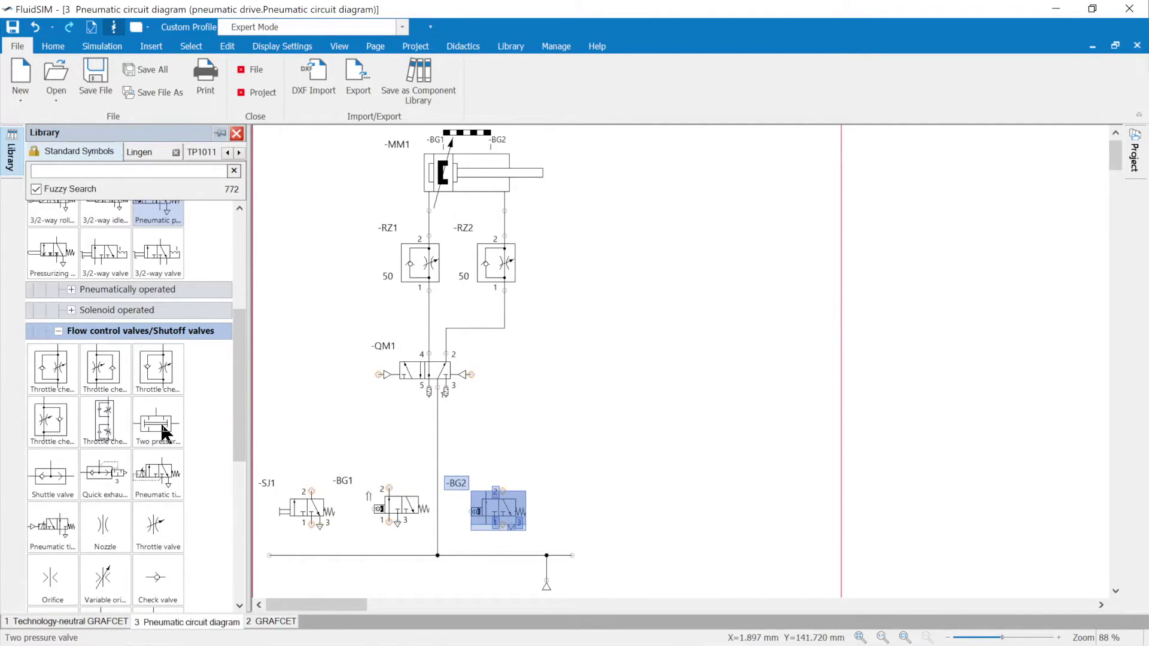
pyautogui.moveTo(163, 432); pyautogui.dragTo(337, 434)
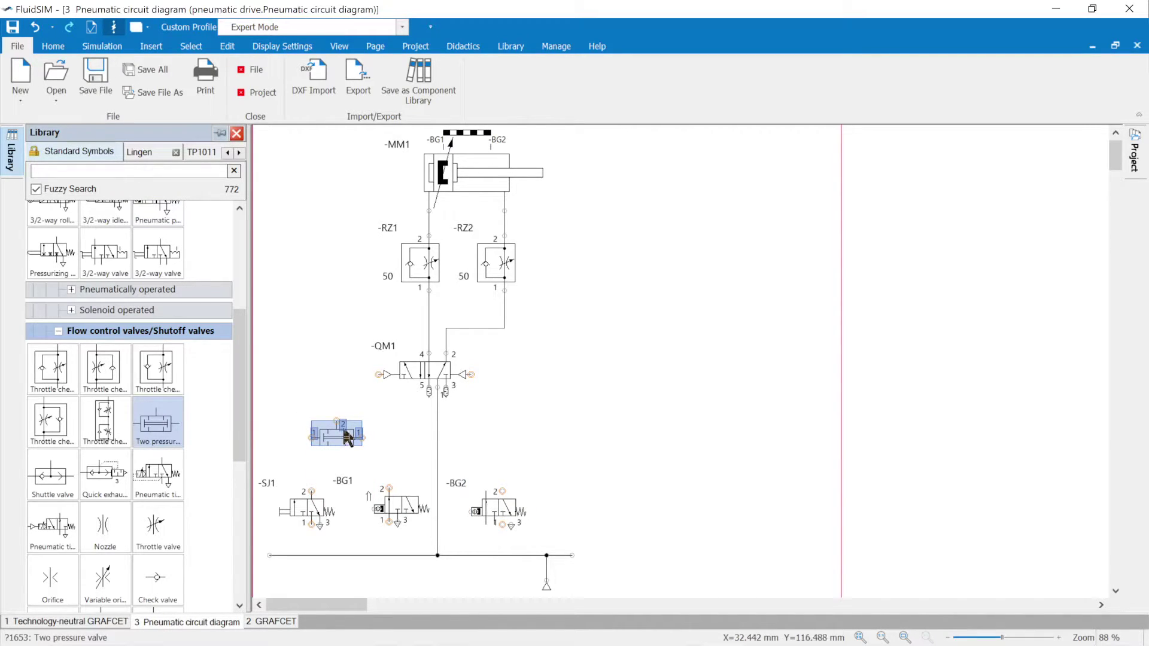
pyautogui.doubleClick(335, 432)
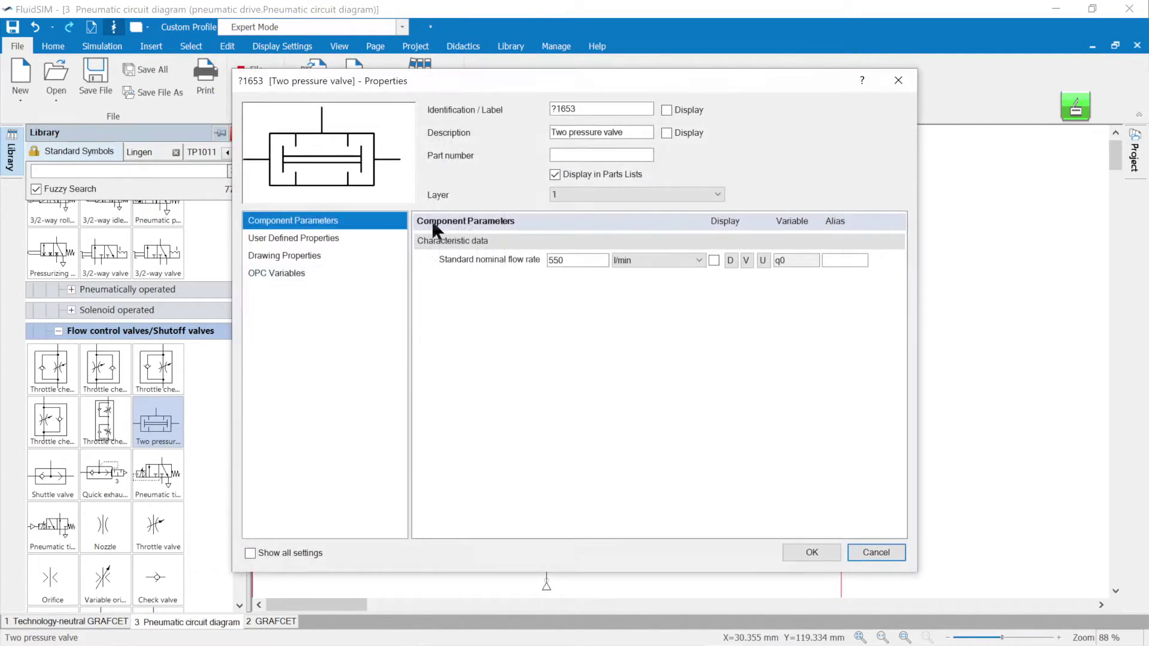
pyautogui.moveTo(590, 110); pyautogui.dragTo(473, 109)
pyautogui.write('-KH1')
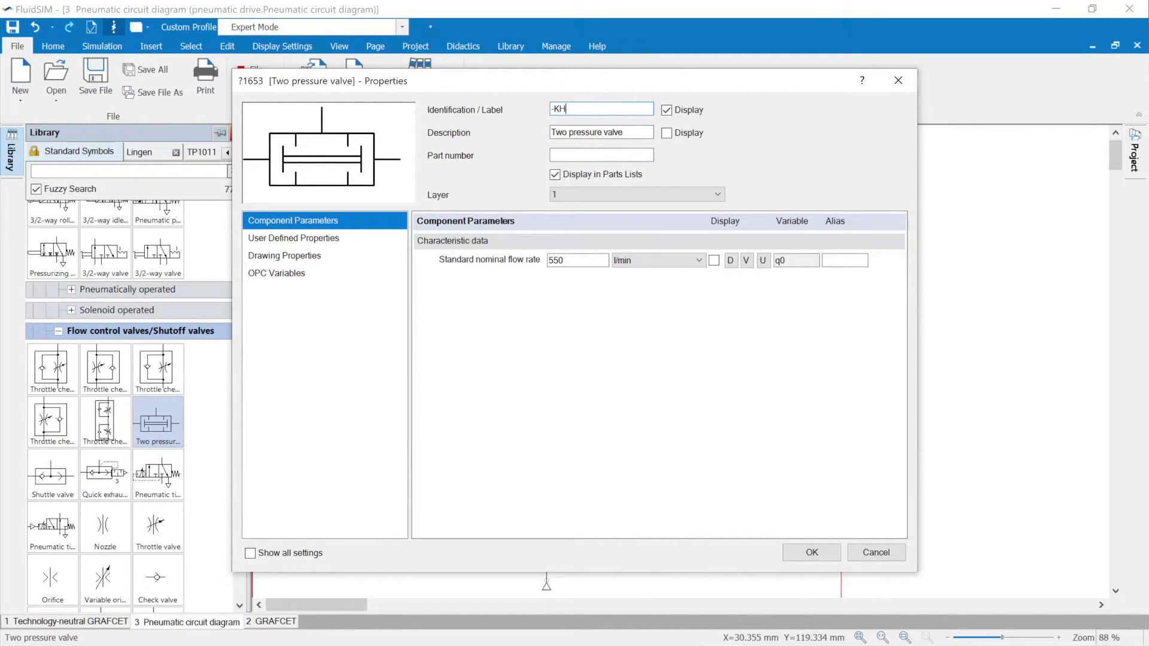
pyautogui.click(809, 553)
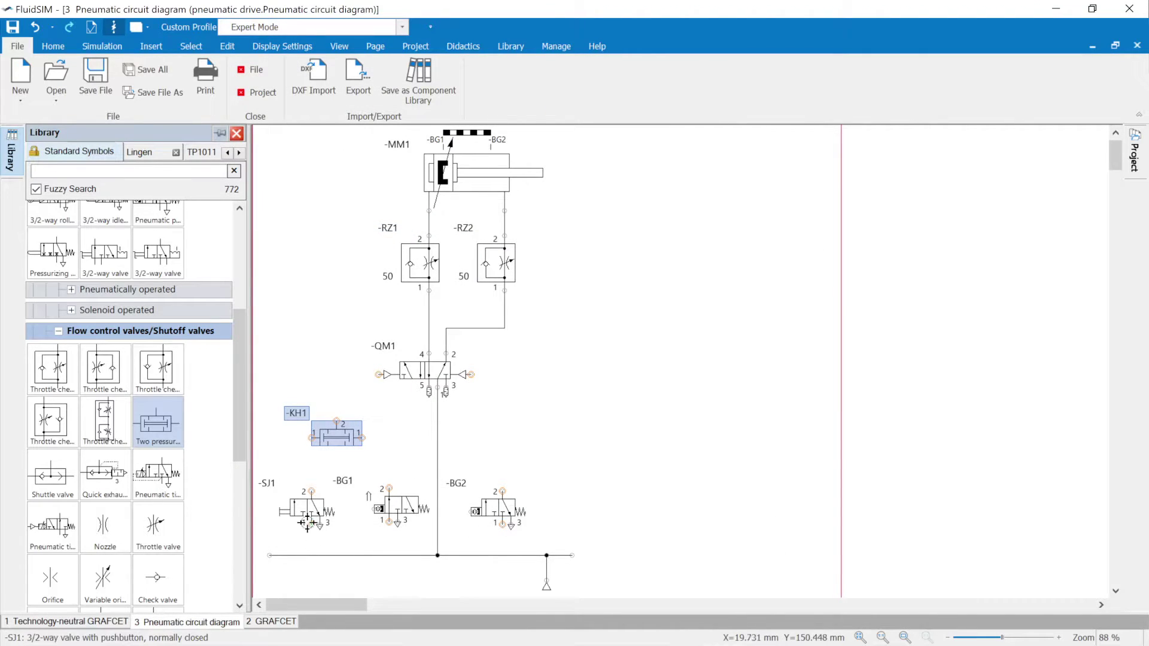
# - Connect port 1 of -SJ1 and -BG1 to the supply line and start the simulation
pyautogui.moveTo(311, 524); pyautogui.dragTo(311, 555)
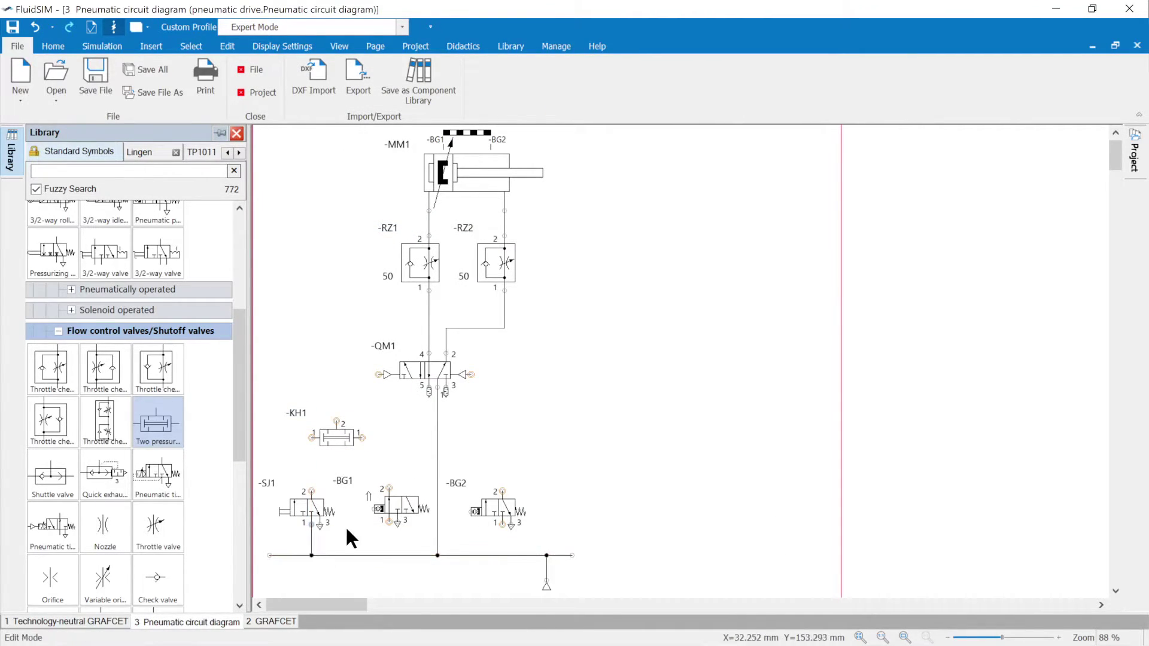
pyautogui.moveTo(389, 523); pyautogui.dragTo(389, 556)
pyautogui.press('F9')
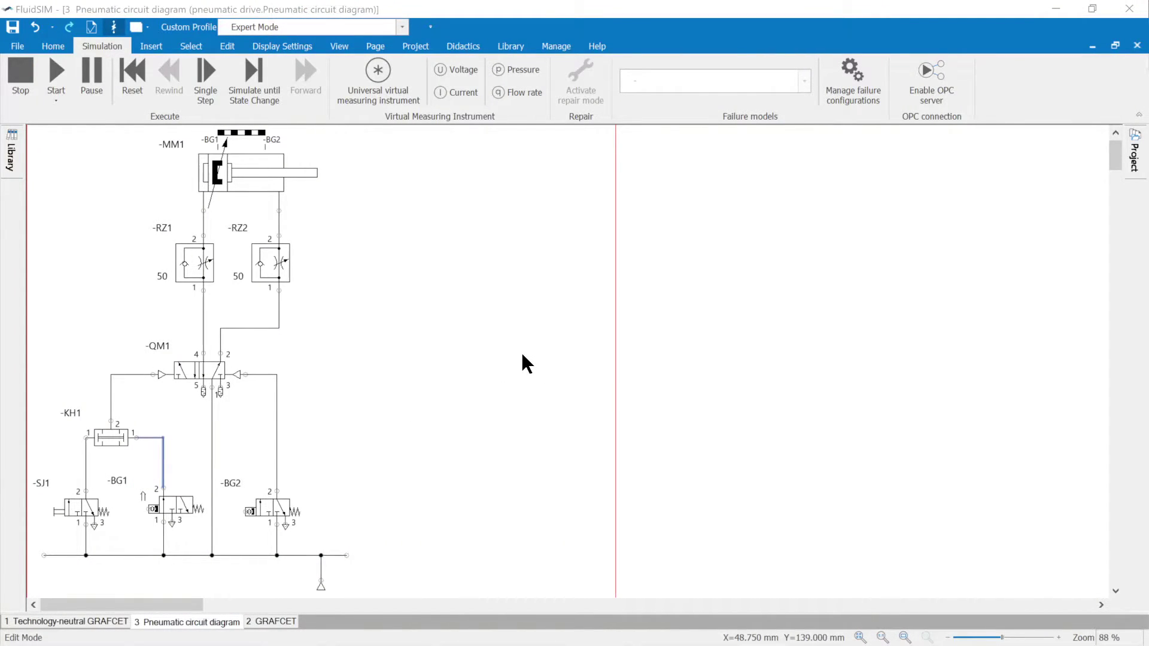
# - Review the page's GRAFCET properties, then show the project tree beside the circuit
pyautogui.click(378, 47)
pyautogui.click(329, 81)
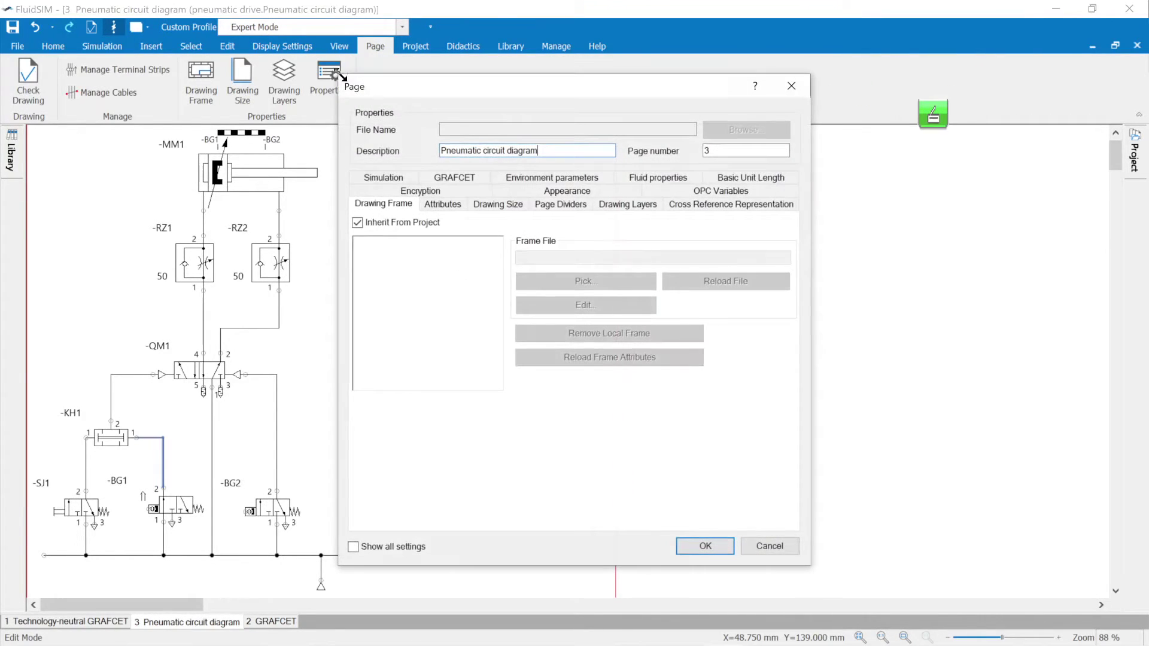
pyautogui.click(442, 171)
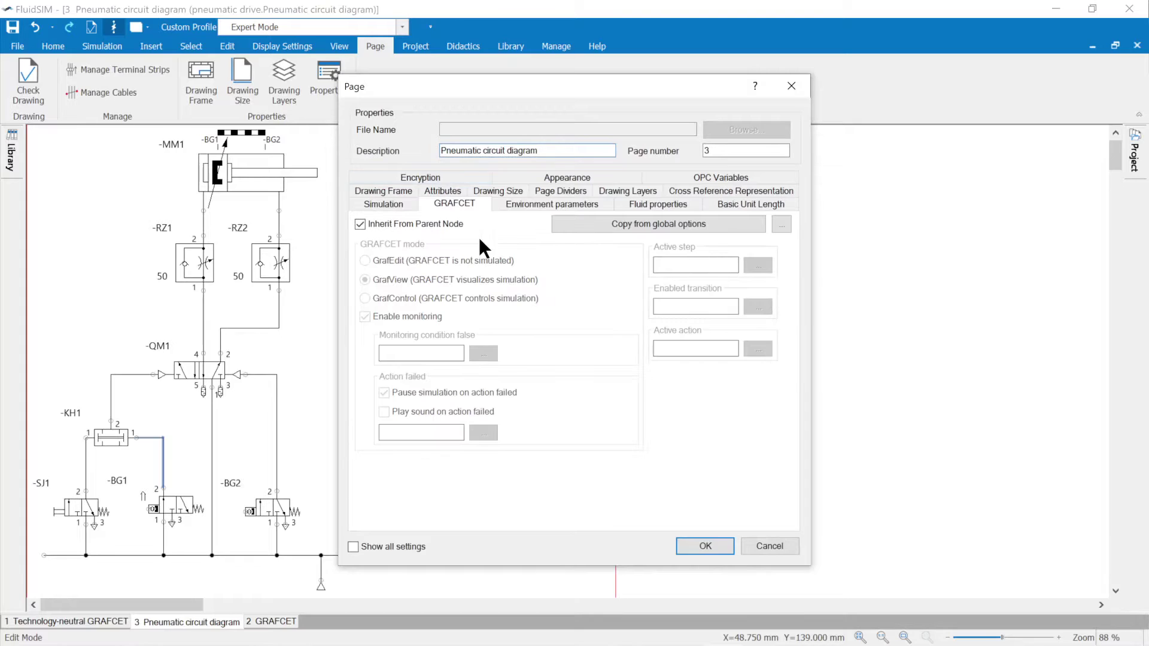
pyautogui.click(695, 542)
pyautogui.click(1132, 147)
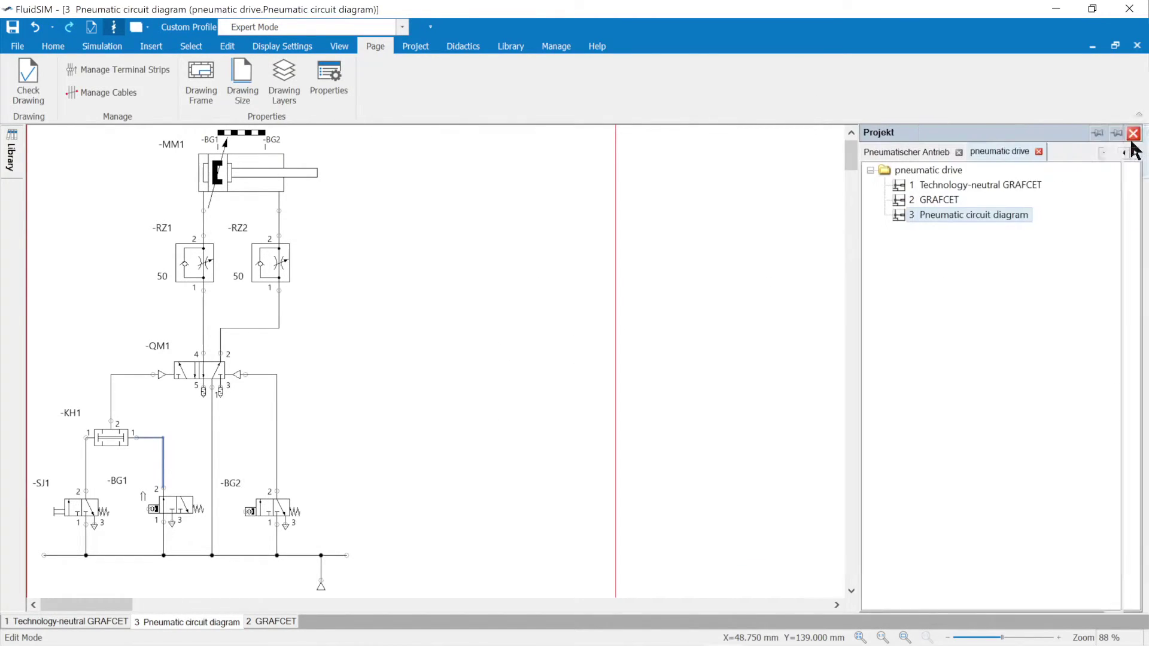
# - In the pneumatic drive project's GRAFCET properties, change the mode from GrafEdit to GrafControl
pyautogui.rightClick(951, 170)
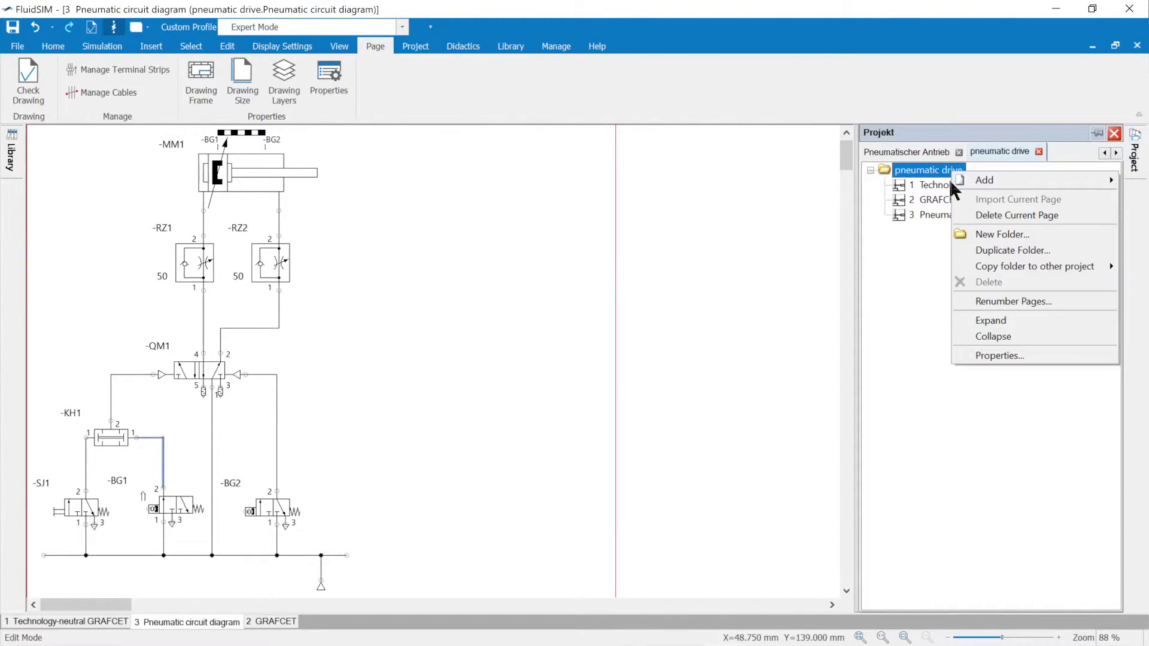
pyautogui.click(987, 355)
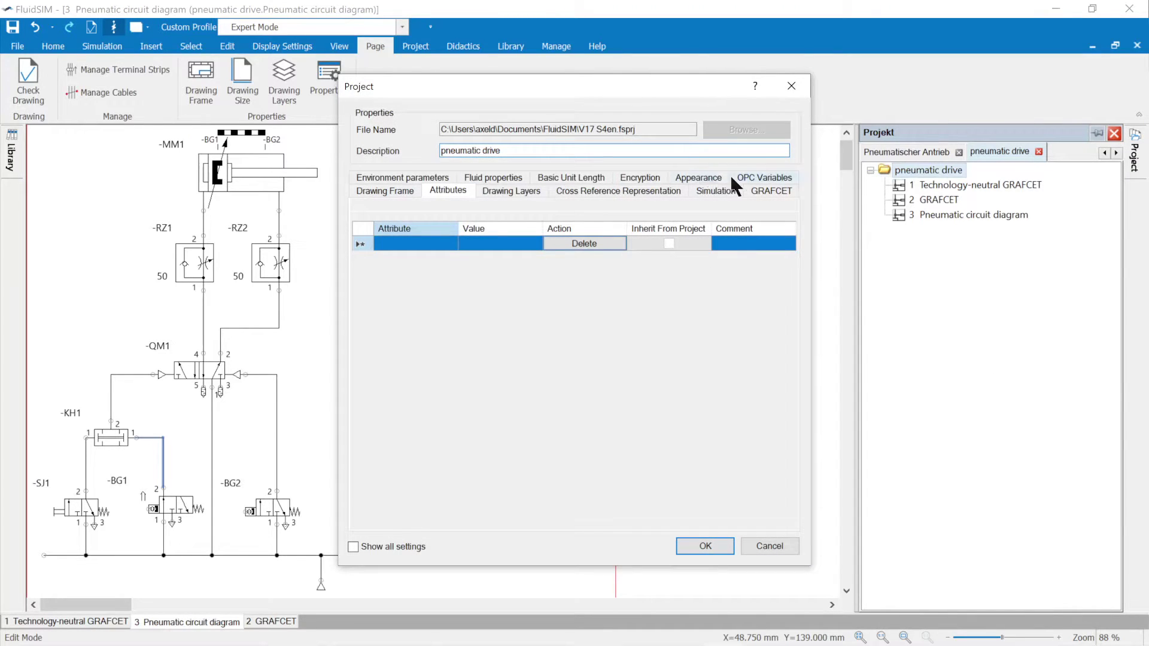
pyautogui.click(763, 190)
pyautogui.click(365, 247)
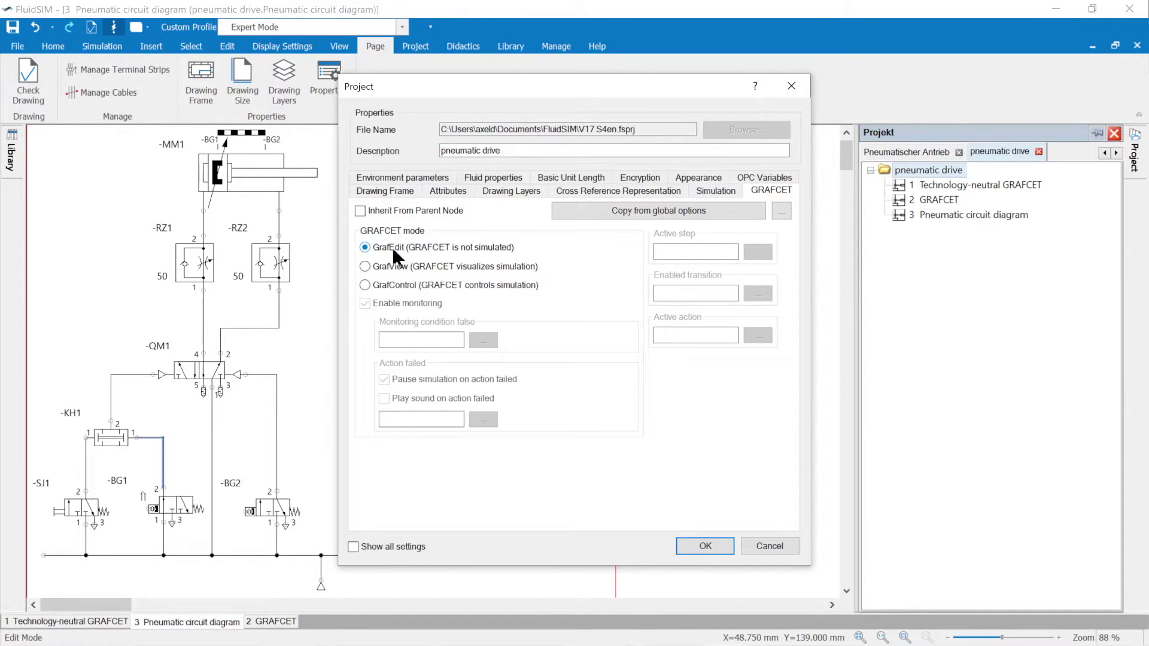
pyautogui.click(364, 265)
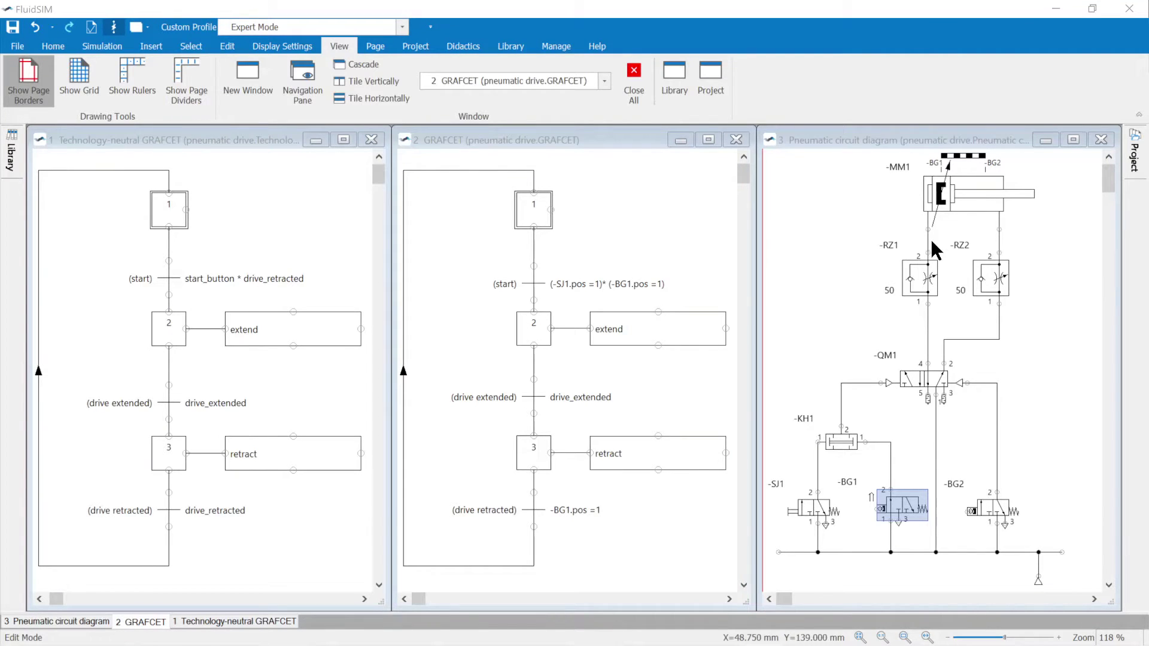
# - Confirm the project's GRAFCET settings and close the Technology-neutral GRAFCET window
pyautogui.click(1136, 157)
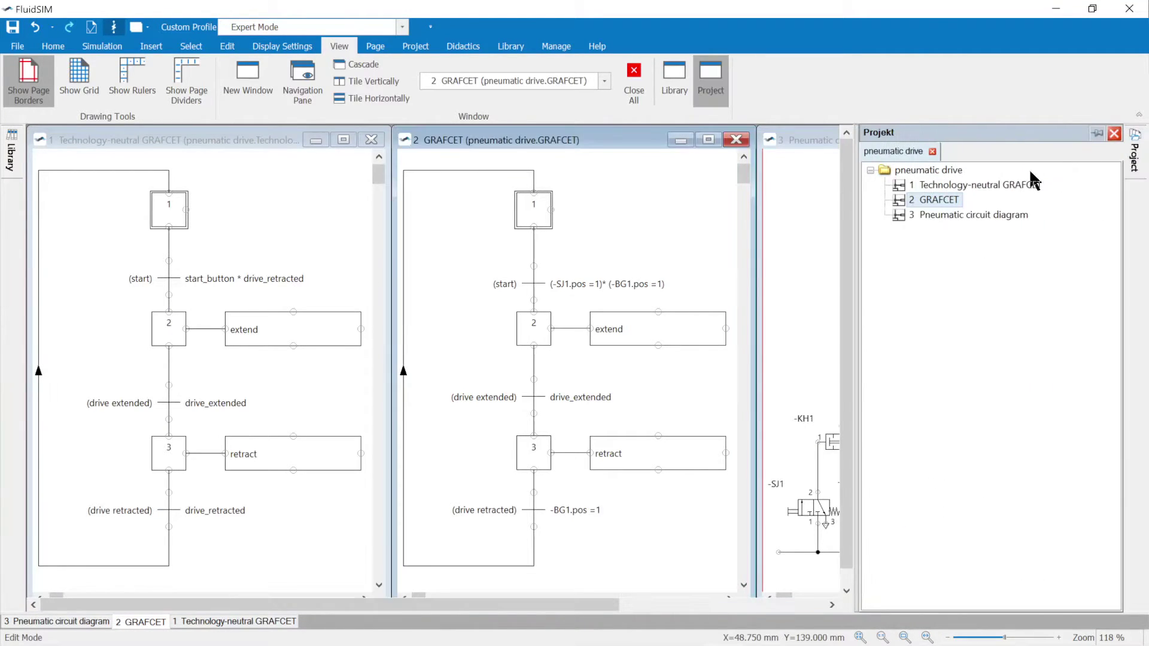
pyautogui.rightClick(957, 174)
pyautogui.click(989, 350)
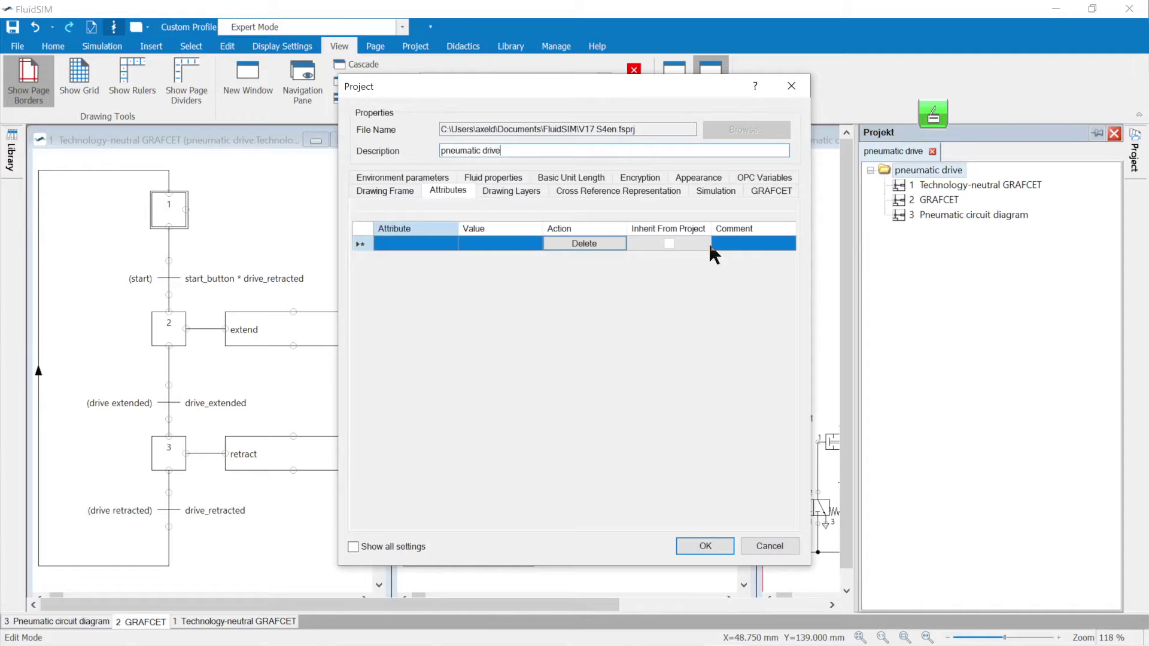
pyautogui.click(767, 190)
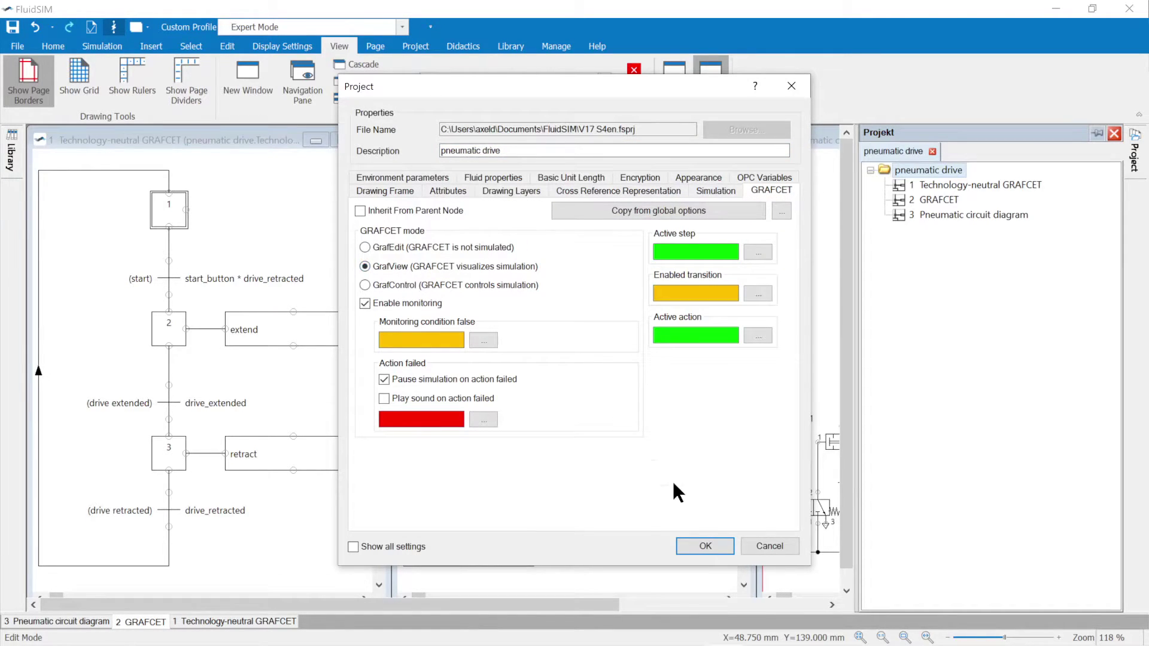
pyautogui.click(705, 546)
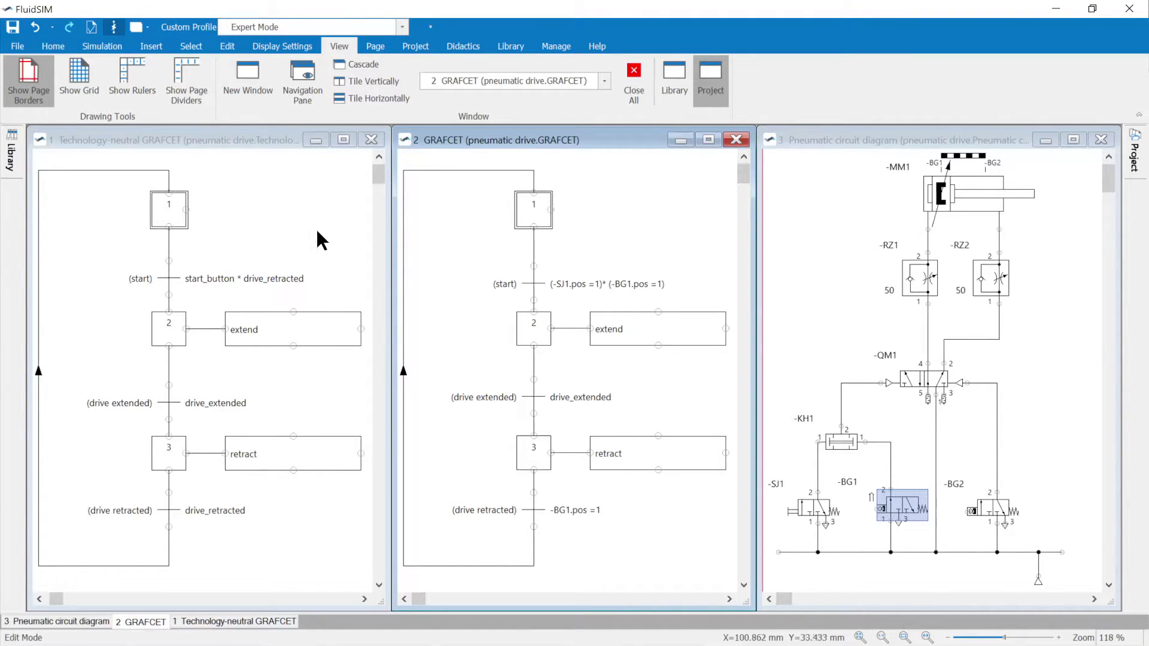
pyautogui.click(371, 141)
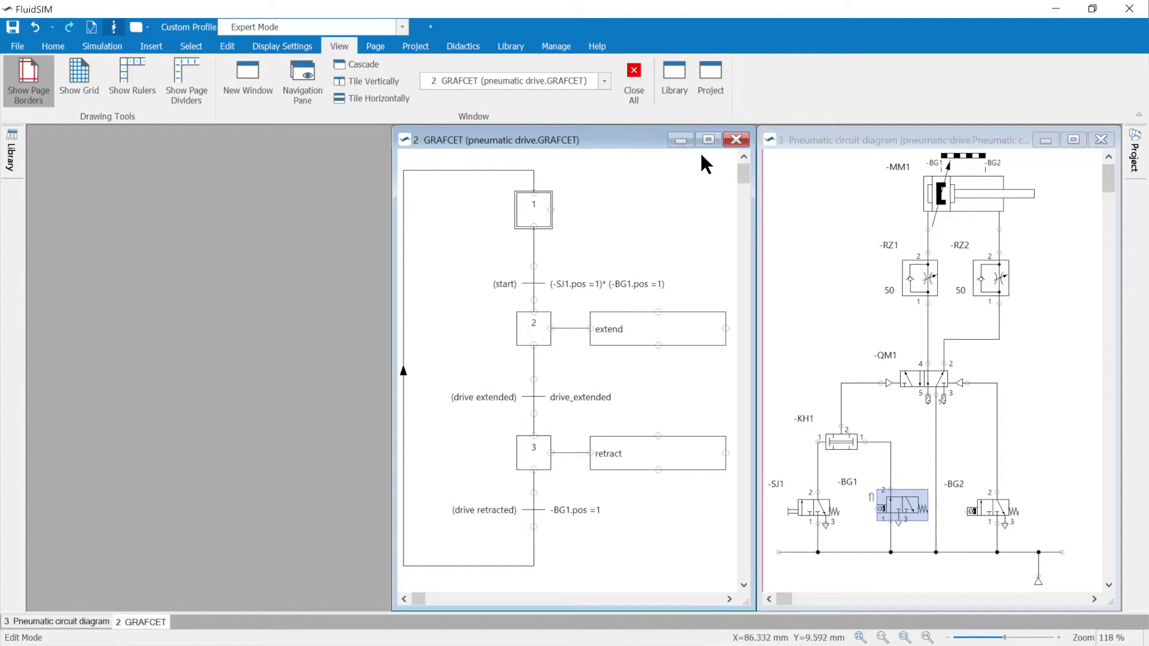
# - Widen the GRAFCET window and check the start transition condition (-SJ1.pos =1)*(-BG1.pos =1)
pyautogui.moveTo(393, 257); pyautogui.dragTo(44, 250)
pyautogui.doubleClick(187, 282)
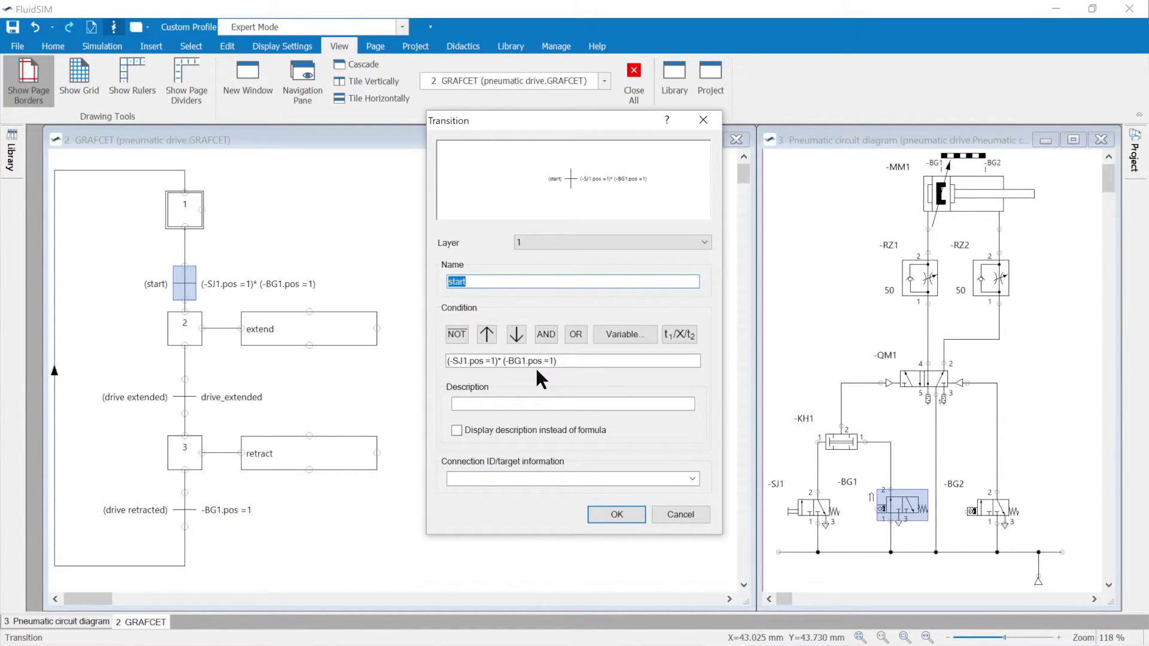
pyautogui.click(610, 515)
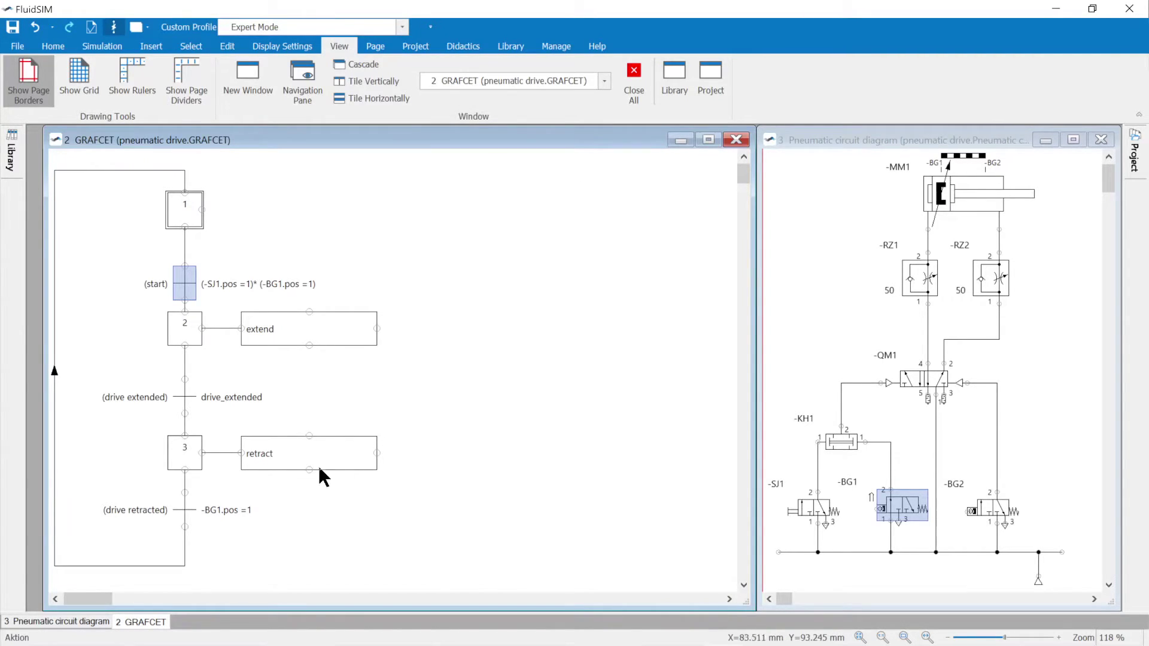
# - Replace the drive extended transition's drive_extended condition with -BG2.pos=1, picking -BG2.pos from the variable list
pyautogui.doubleClick(183, 399)
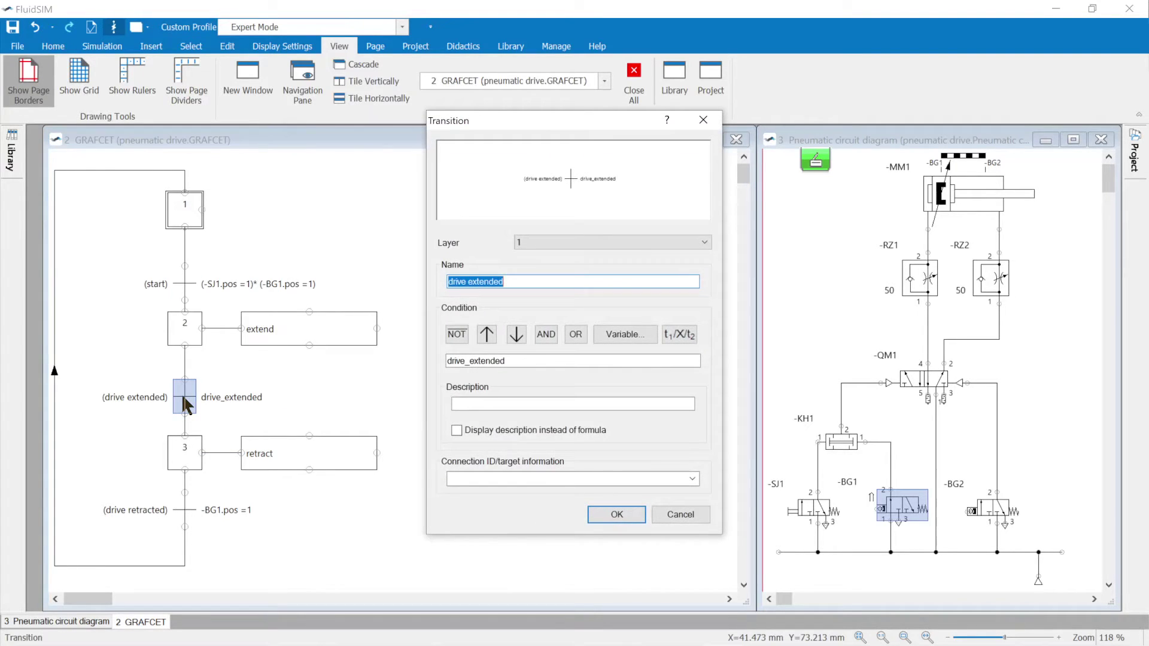
pyautogui.click(614, 333)
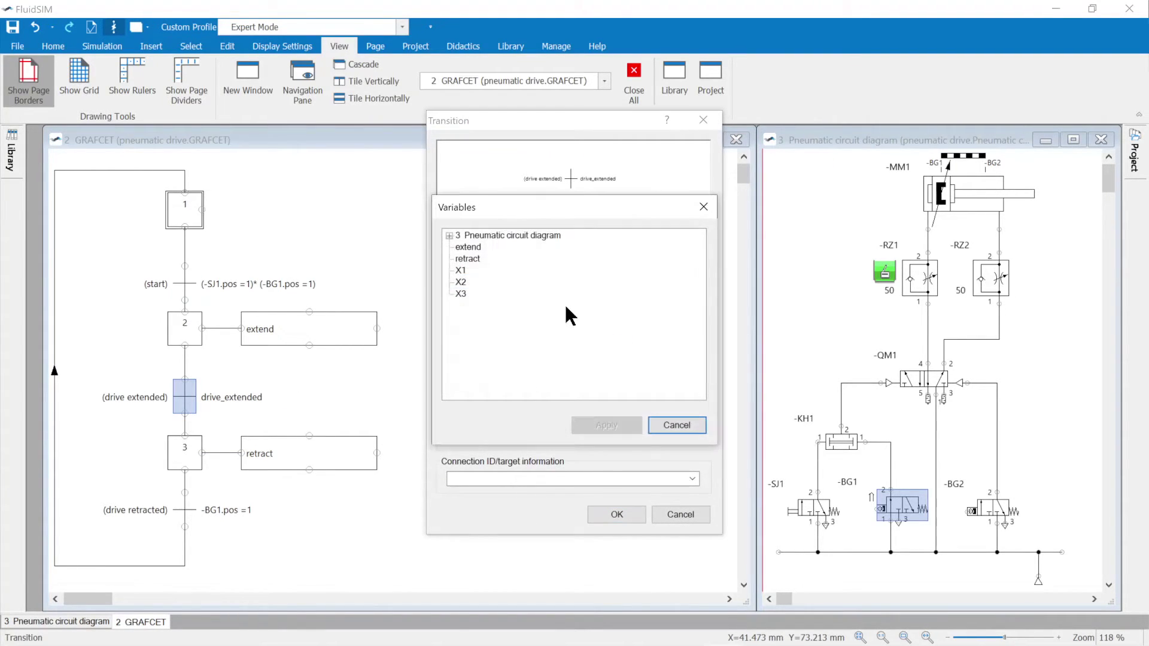
pyautogui.click(449, 235)
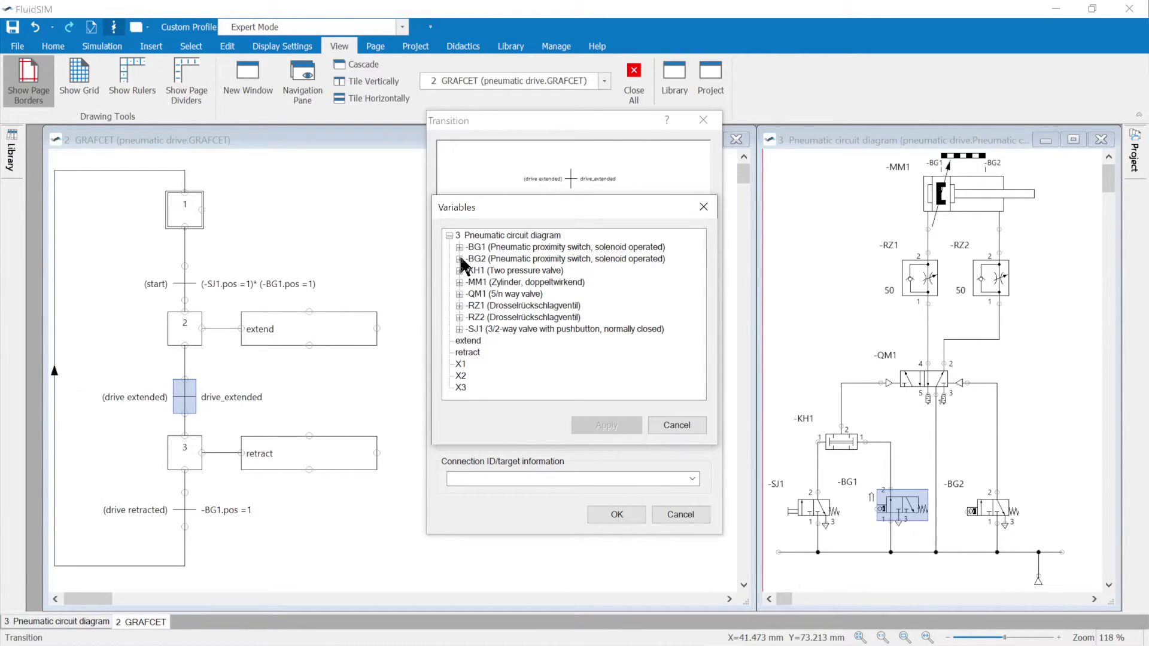
pyautogui.click(459, 257)
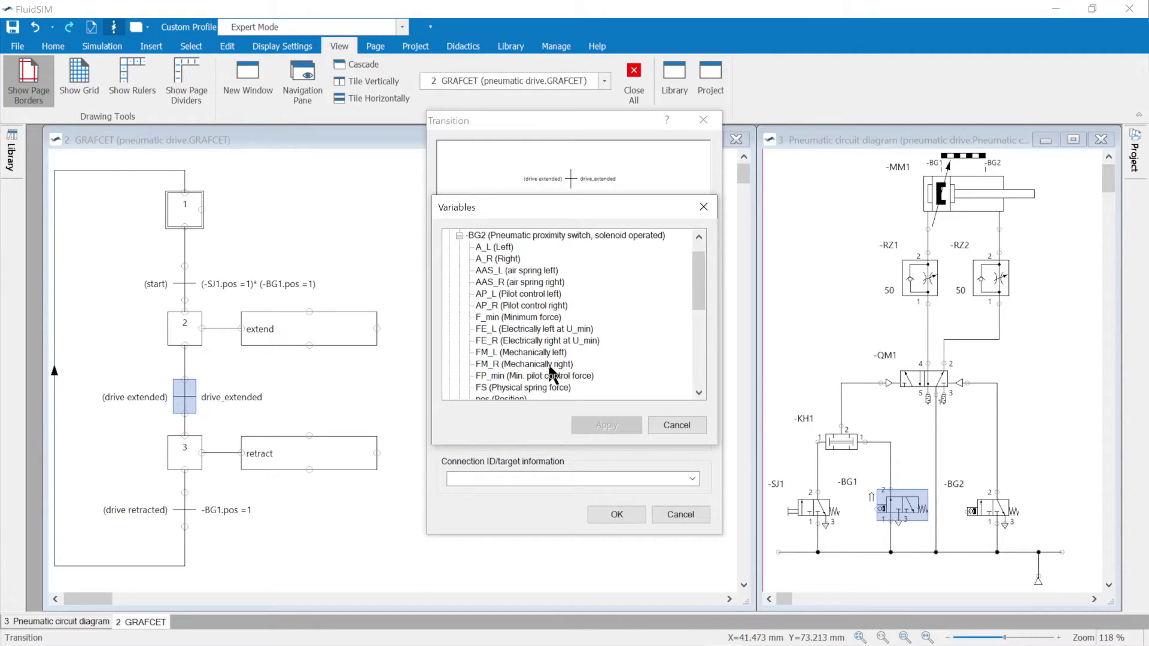
pyautogui.scroll(-1, 534, 370)
pyautogui.click(513, 365)
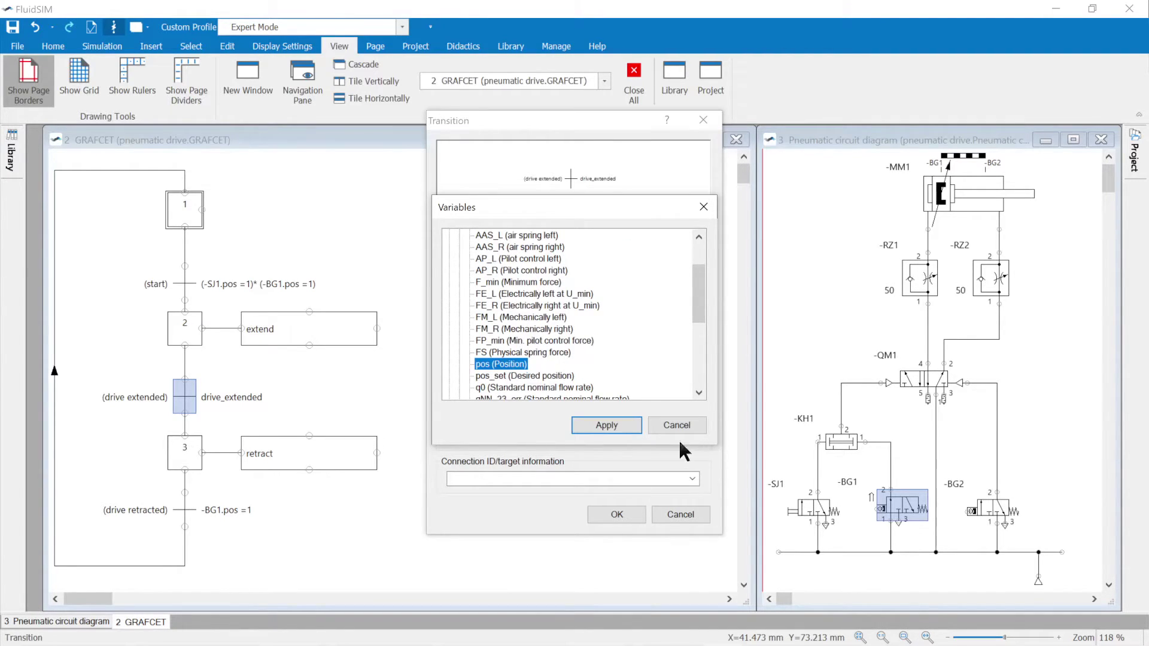
pyautogui.click(607, 425)
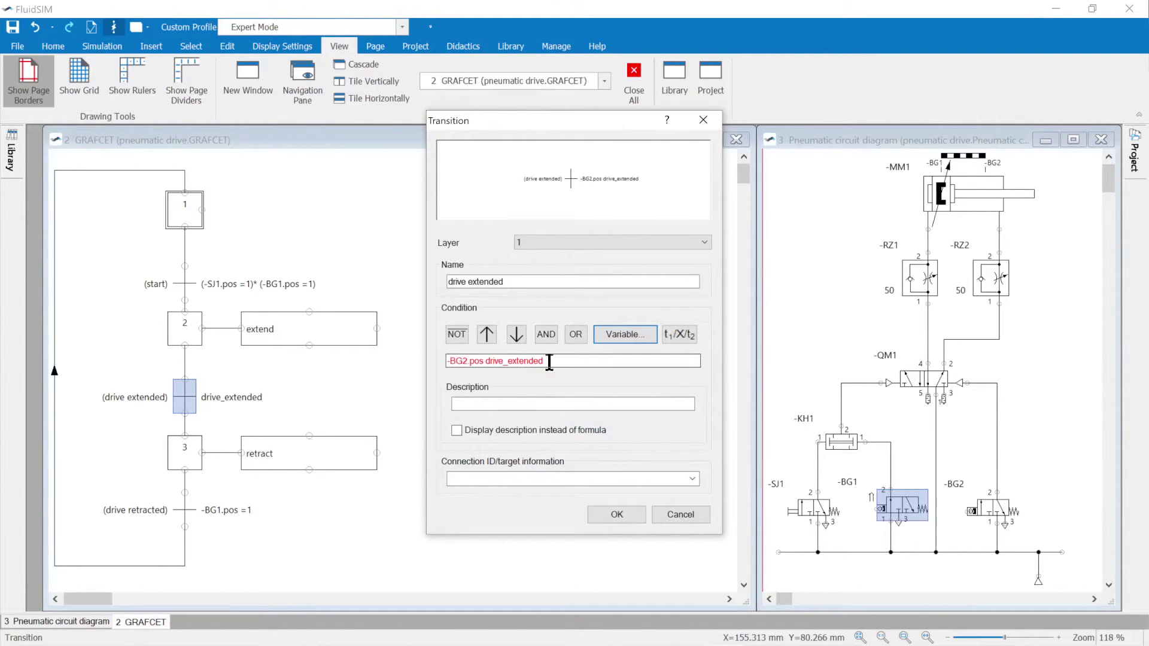
pyautogui.moveTo(547, 362); pyautogui.dragTo(485, 362)
pyautogui.write('=1')
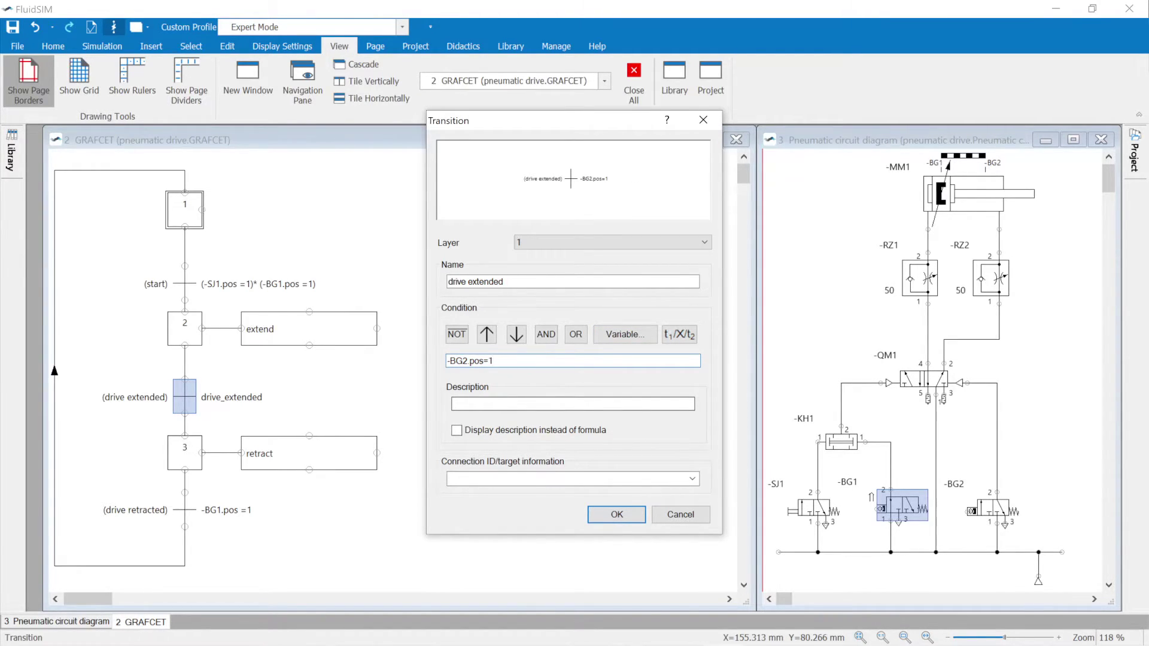
pyautogui.click(617, 514)
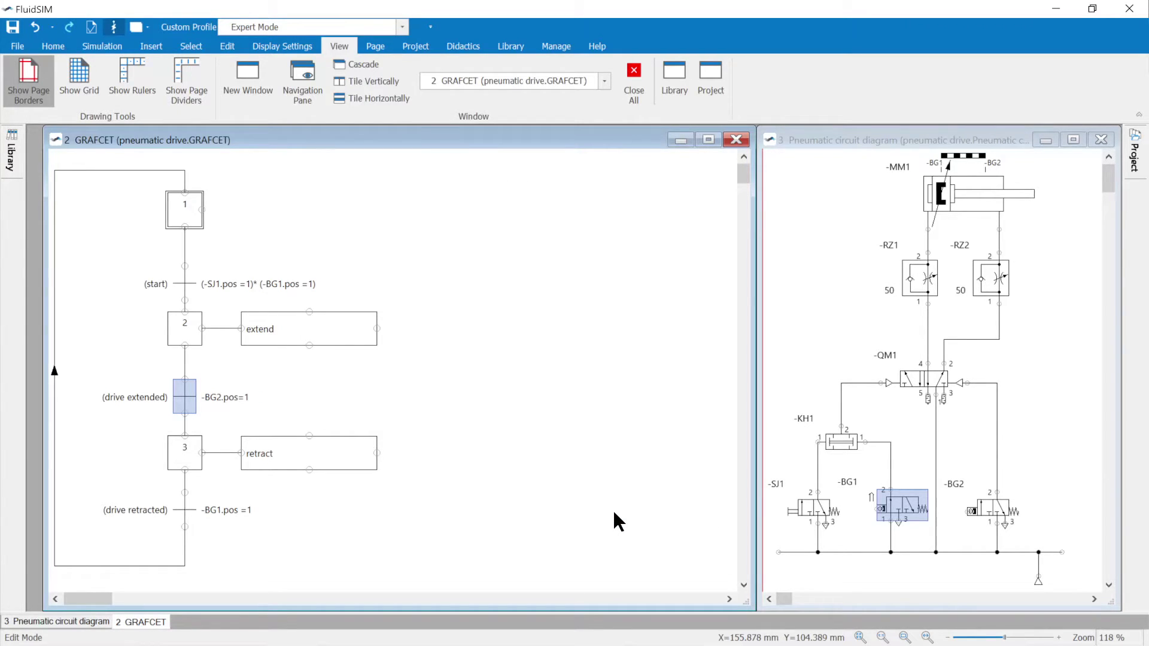
# - Start the simulation and actuate valve -SJ1 to begin the cycle
pyautogui.click(100, 46)
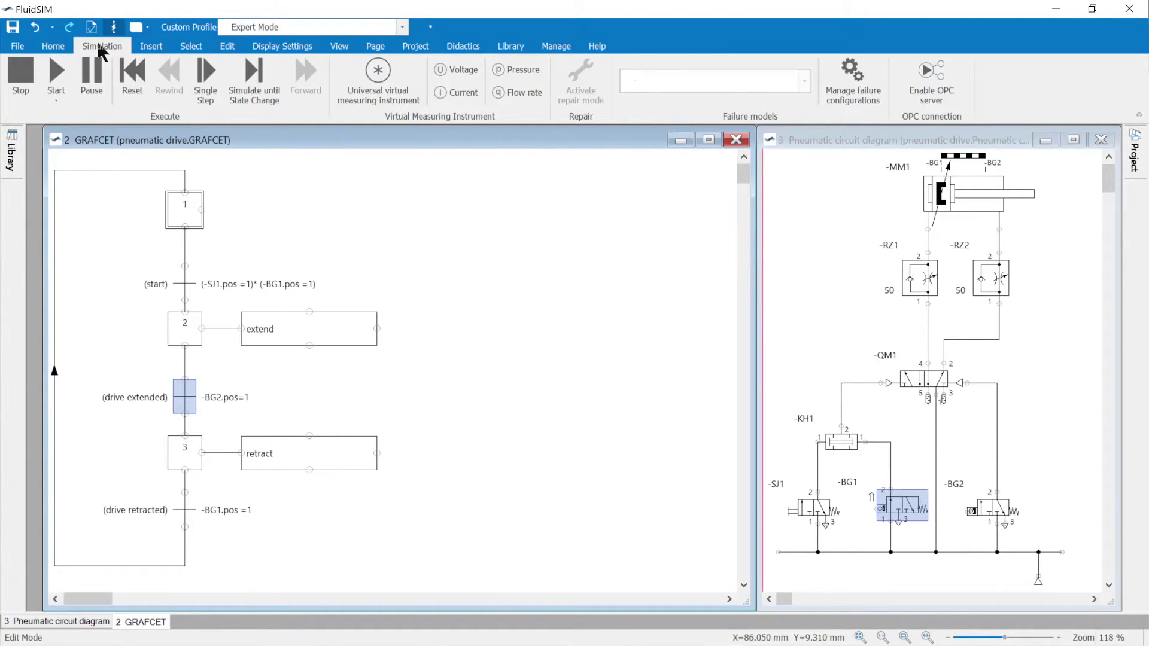
pyautogui.click(71, 102)
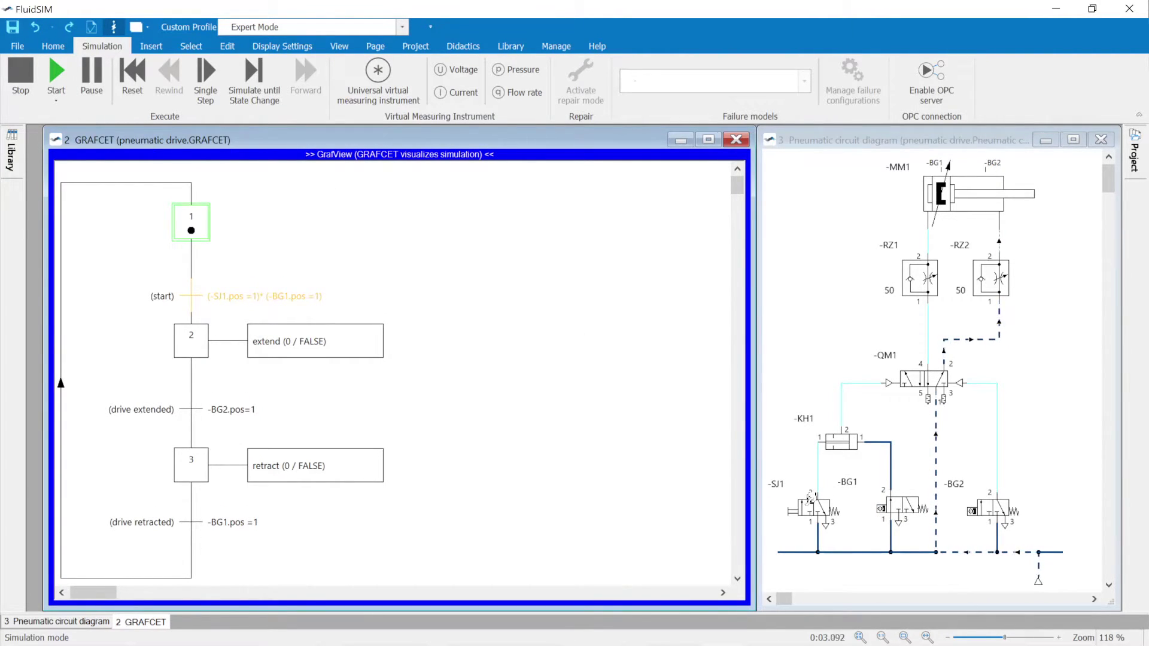
pyautogui.click(811, 498)
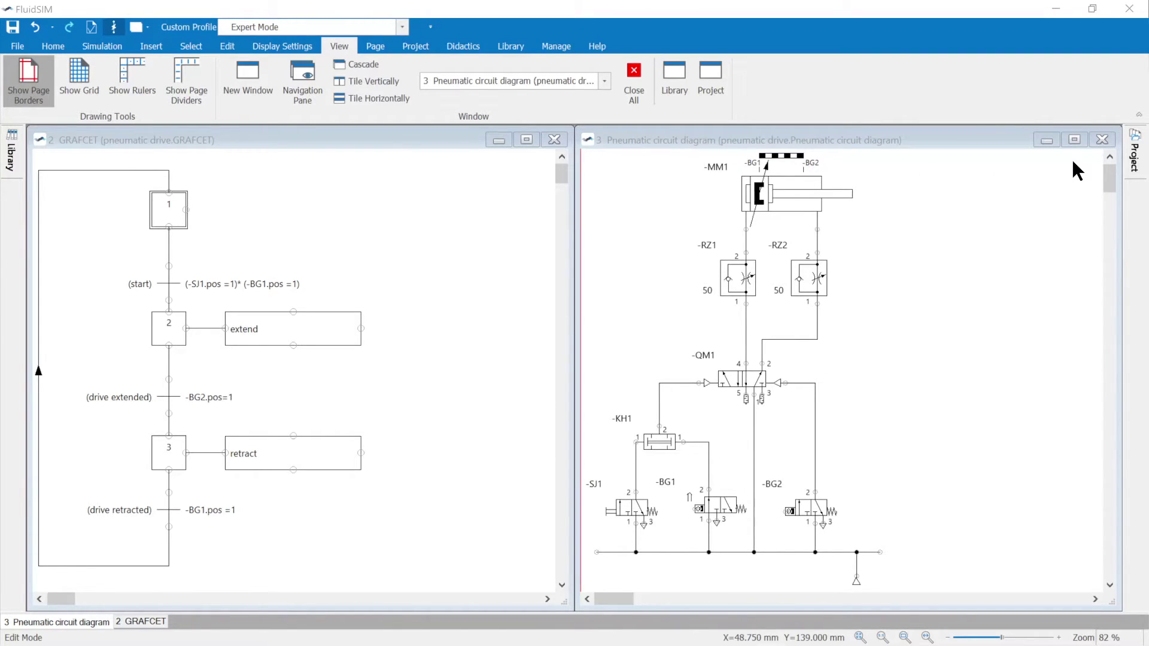
# - Open the pneumatic drive project's properties, review its GRAFCET settings and confirm with OK
pyautogui.click(1136, 154)
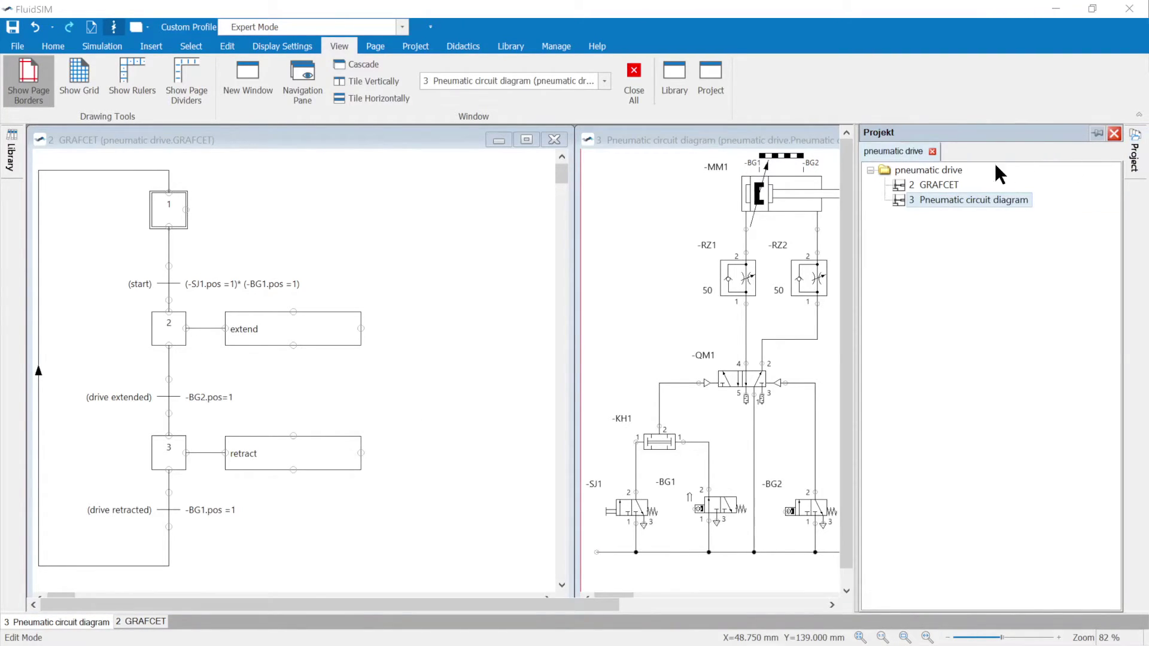
pyautogui.rightClick(977, 167)
pyautogui.click(1020, 353)
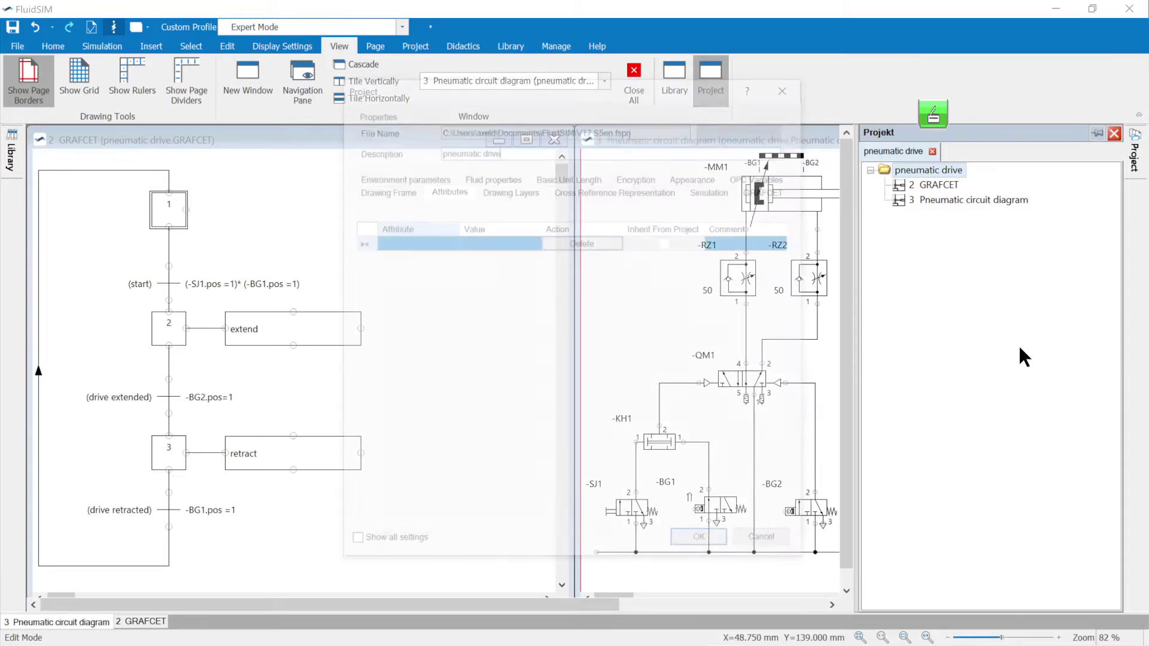
pyautogui.click(755, 198)
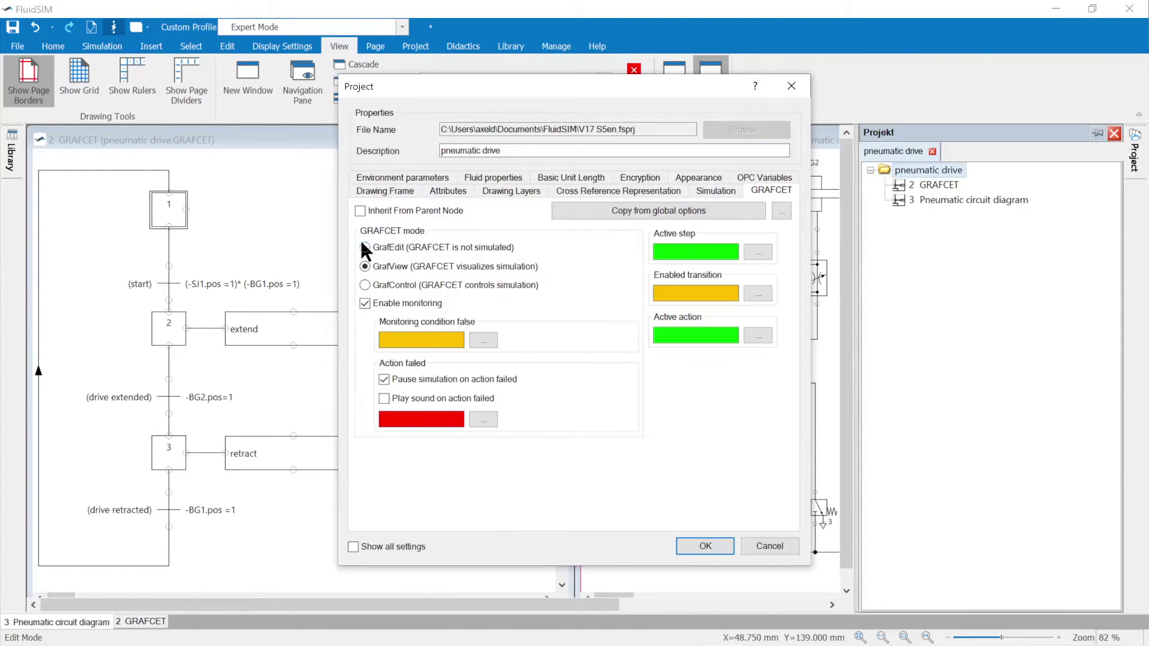
pyautogui.click(705, 543)
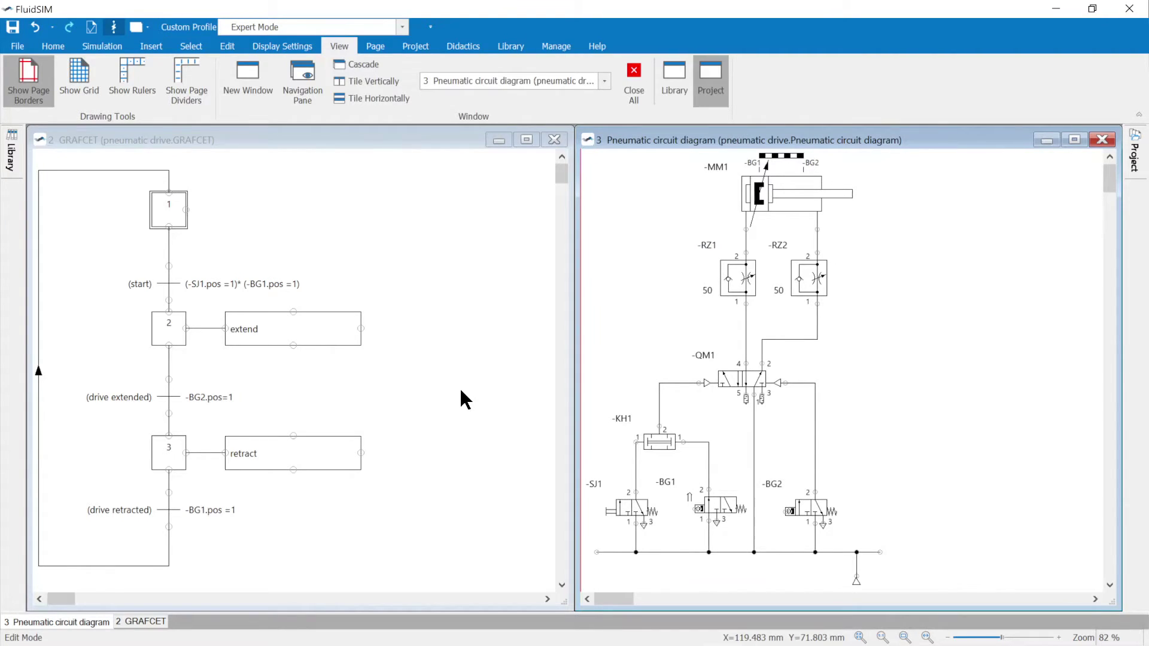
pyautogui.click(738, 389)
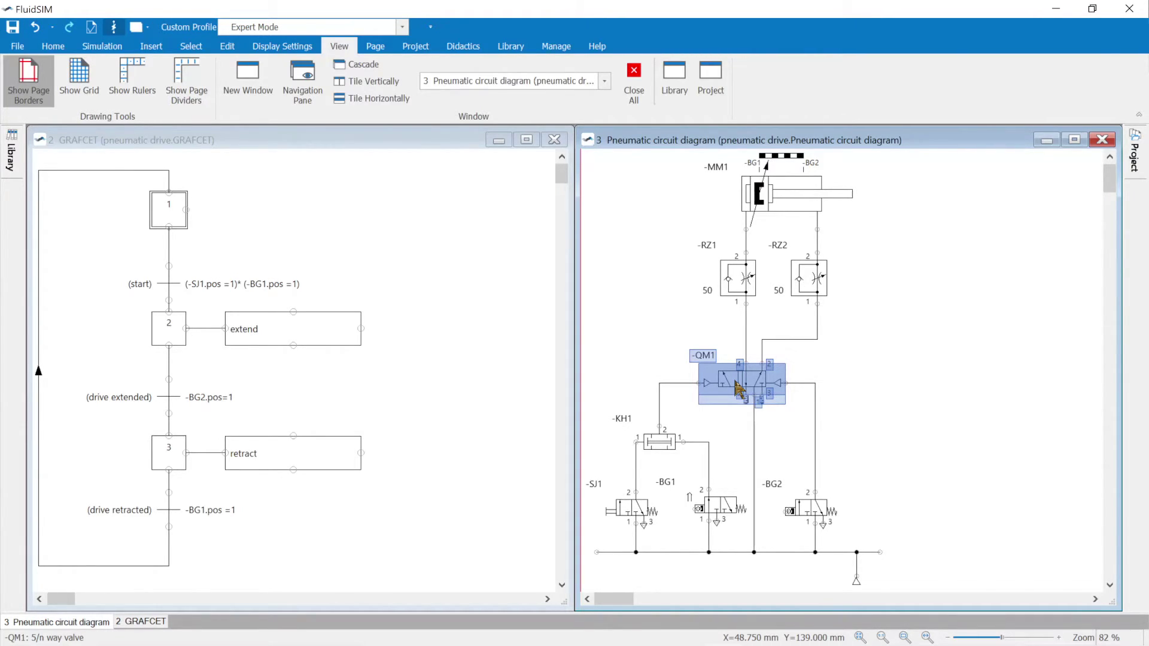
pyautogui.click(301, 329)
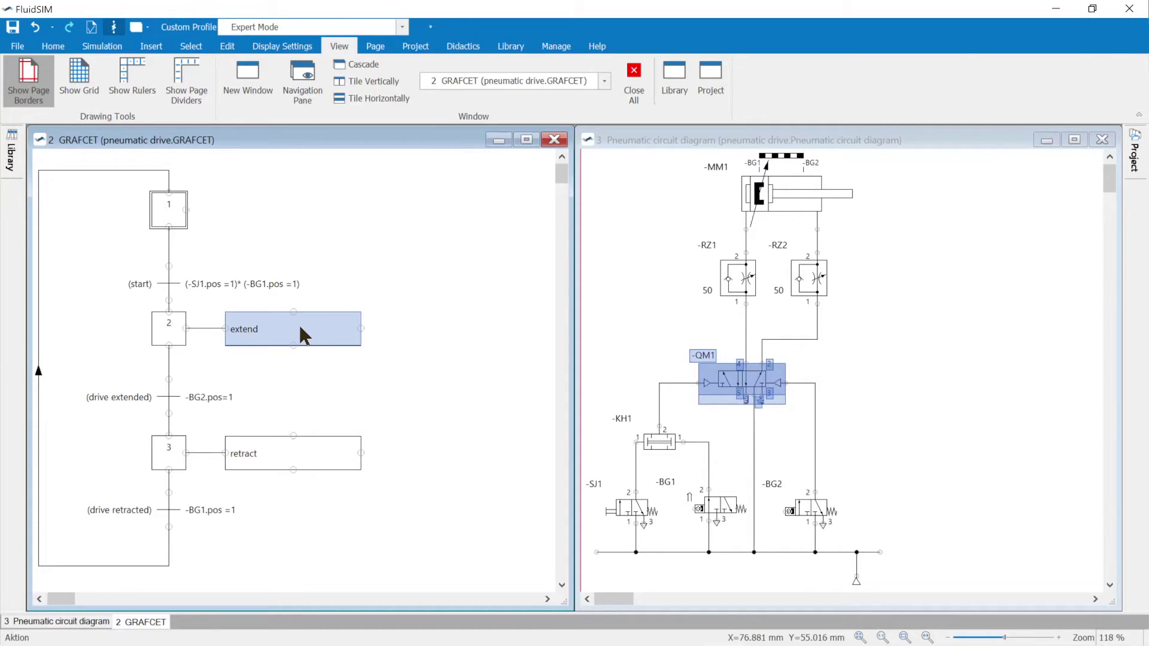
# - Make step 2's action an action on activation setting -QM1.pos_set to 1
pyautogui.doubleClick(300, 327)
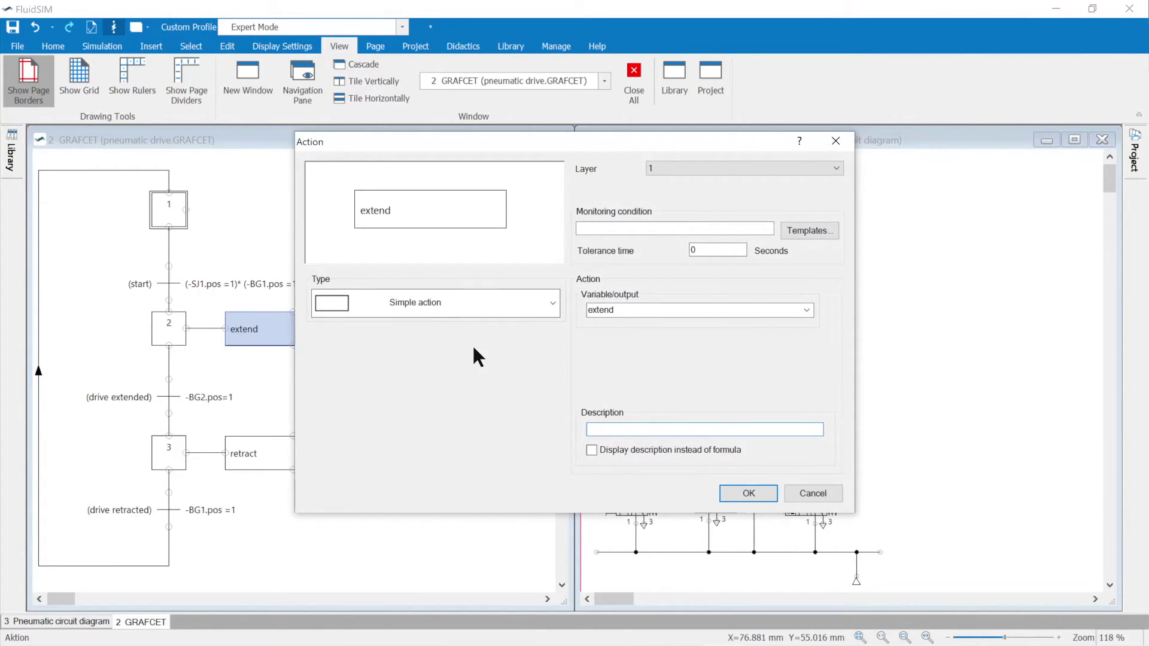
pyautogui.click(806, 310)
pyautogui.click(647, 430)
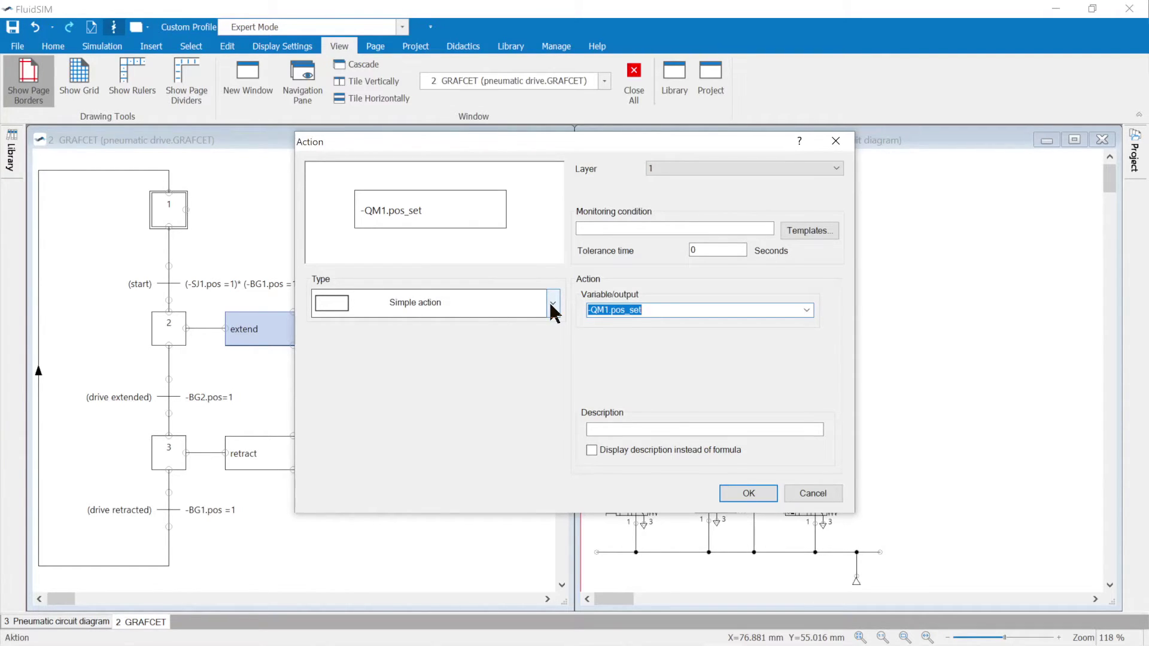
pyautogui.click(554, 304)
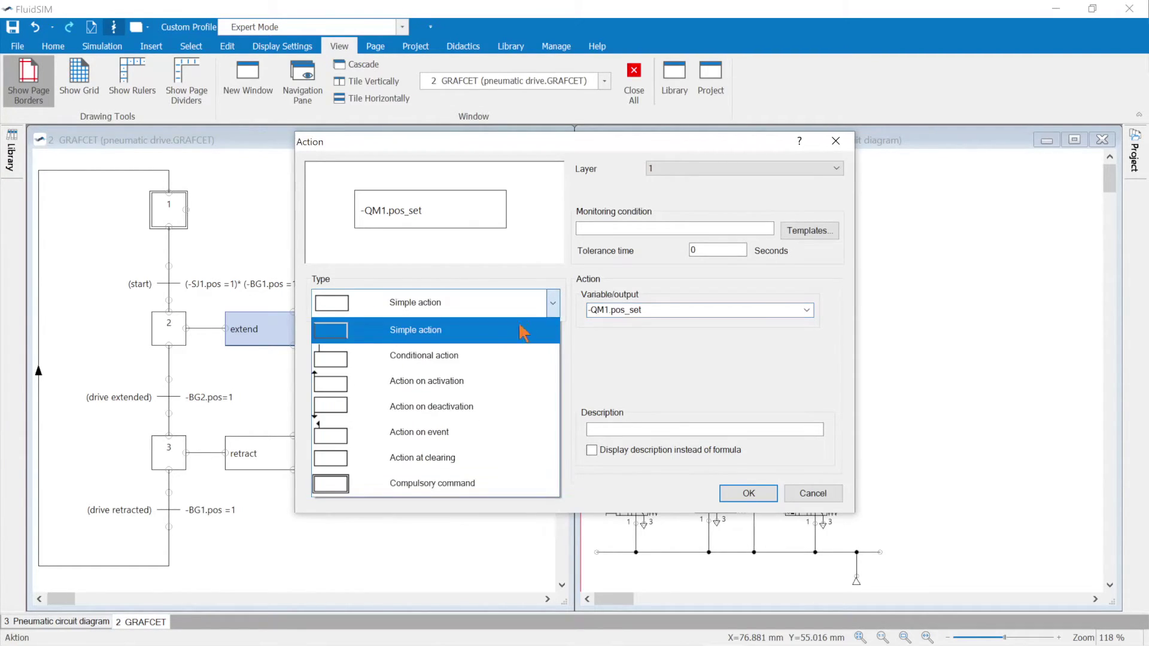
pyautogui.click(347, 392)
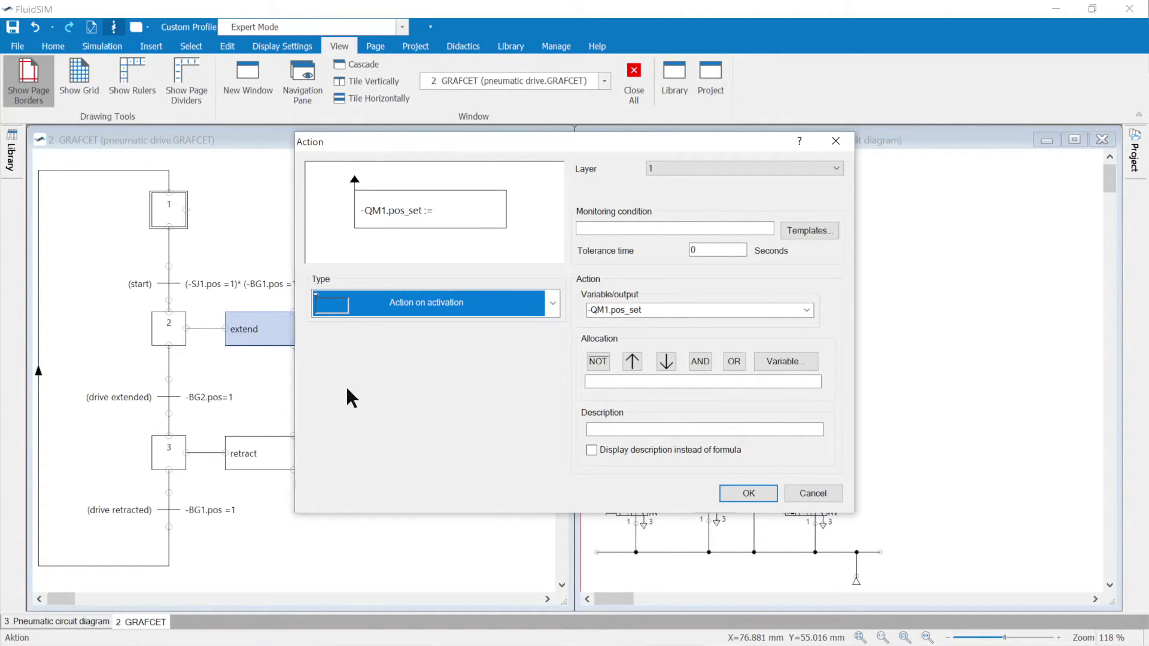
pyautogui.click(593, 382)
pyautogui.write('1')
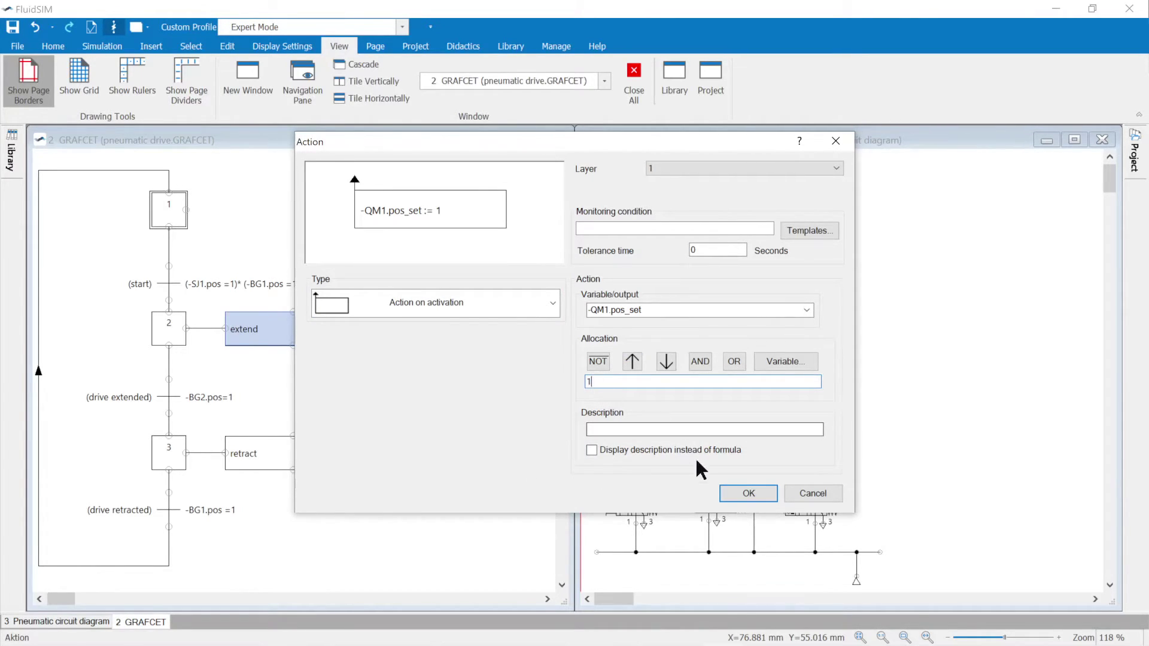
pyautogui.click(749, 493)
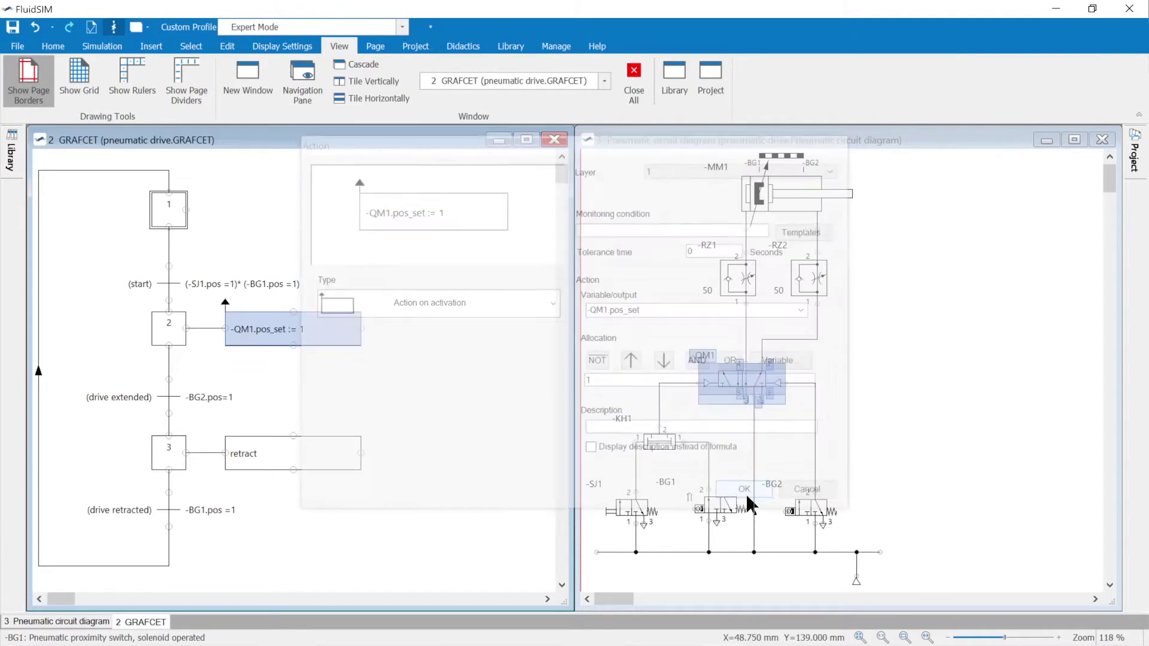
# - Make step 3's action an action on activation setting -QM1.pos_set to 2
pyautogui.doubleClick(287, 453)
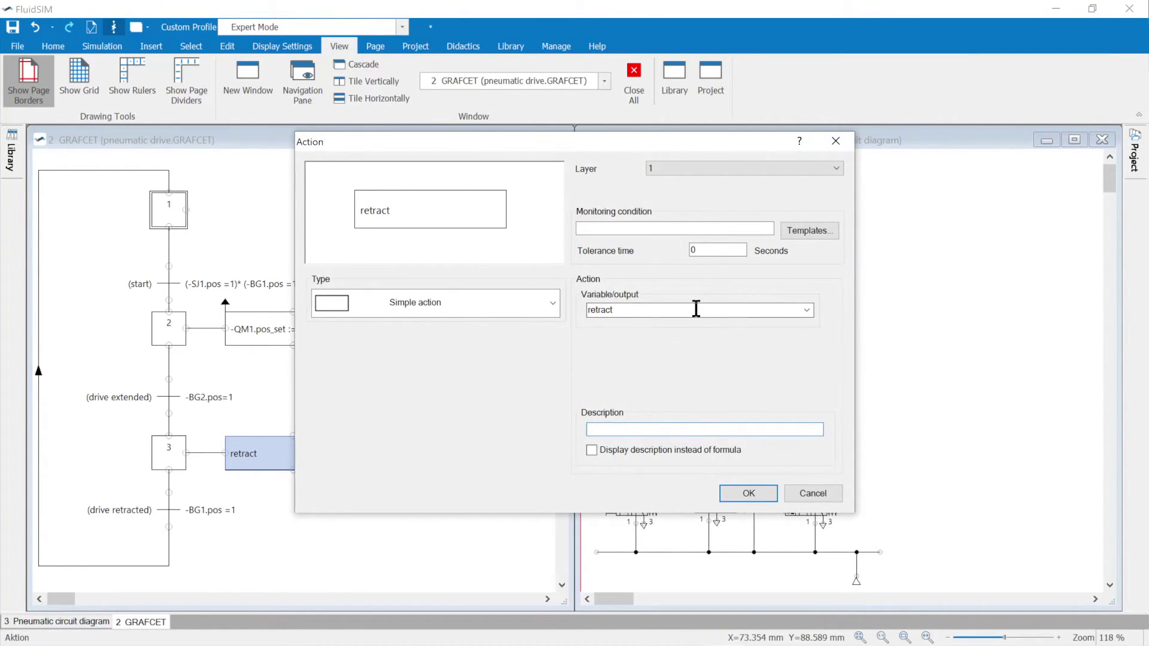
pyautogui.click(553, 303)
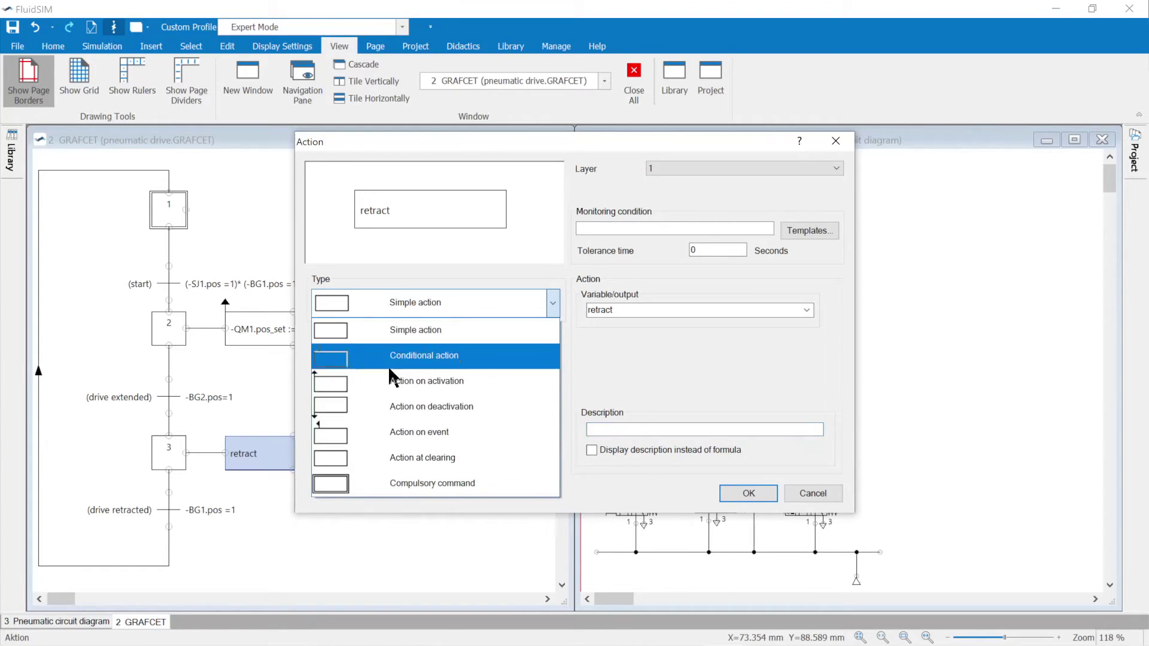
pyautogui.click(357, 383)
pyautogui.click(805, 311)
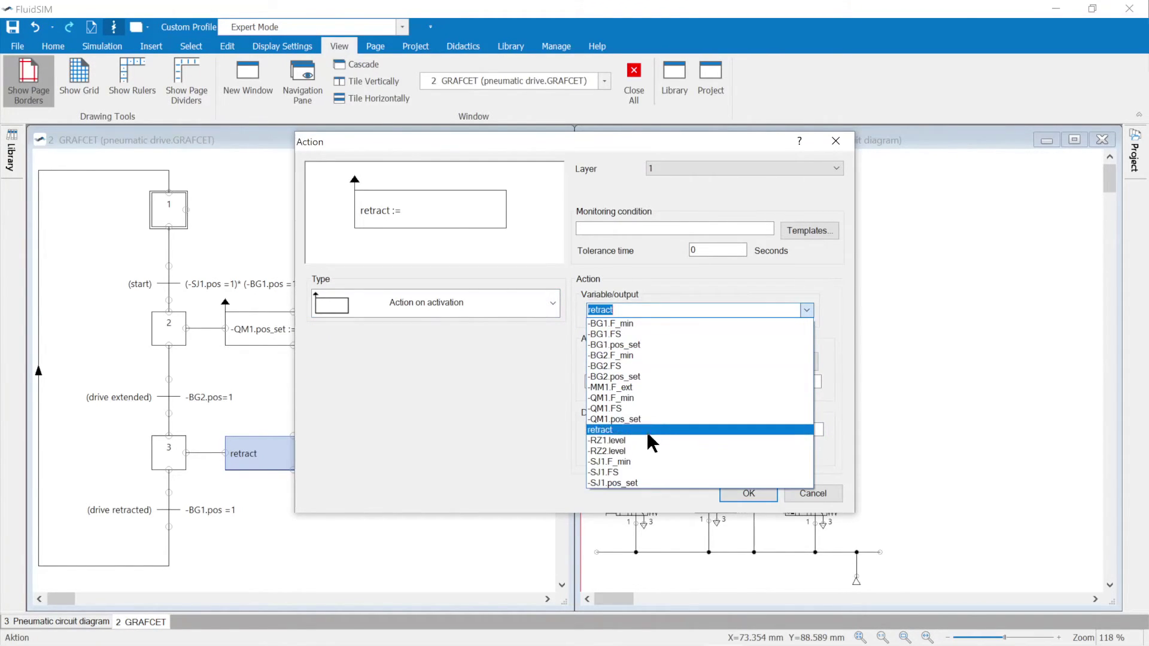
pyautogui.click(635, 426)
pyautogui.click(595, 381)
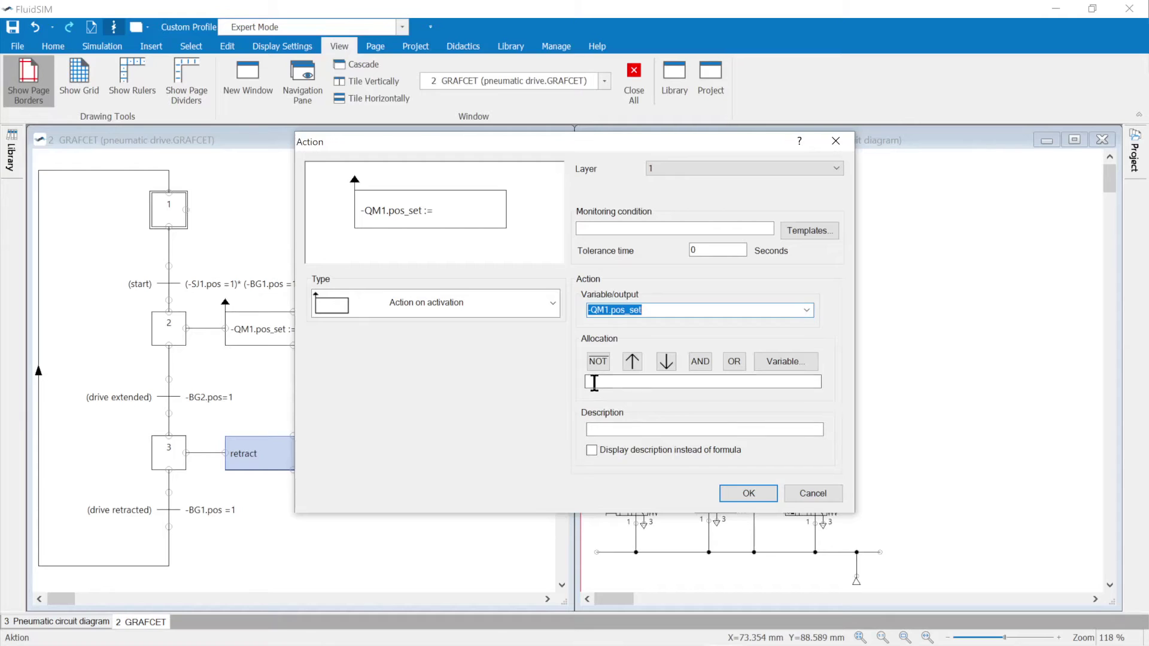
pyautogui.write('2')
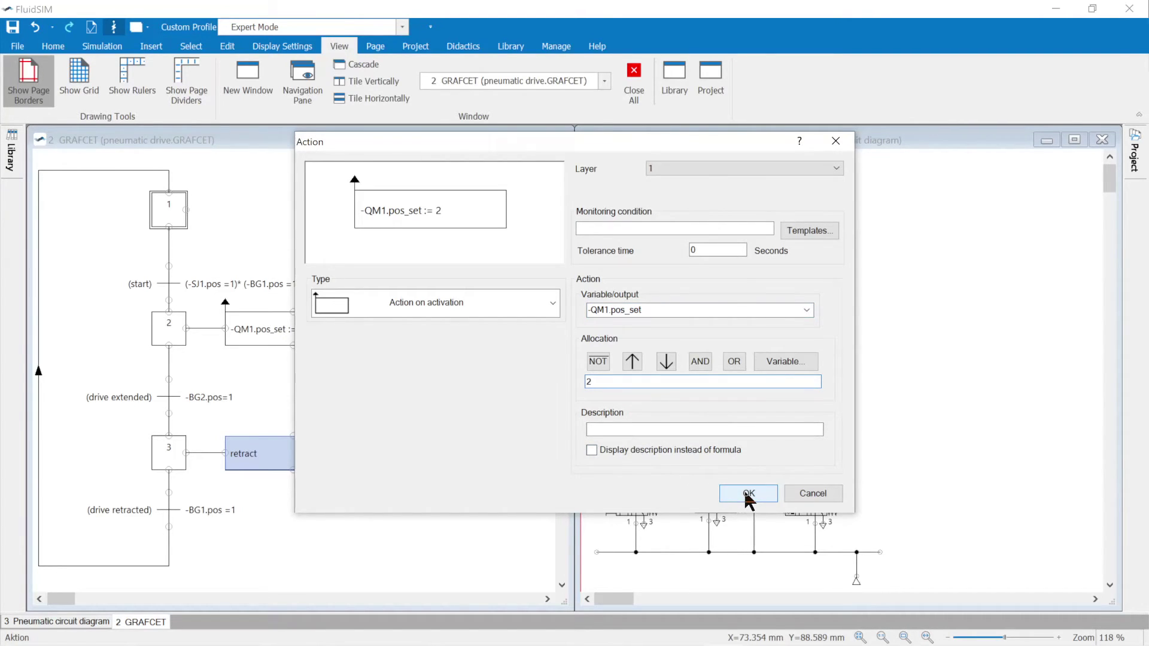
pyautogui.click(748, 493)
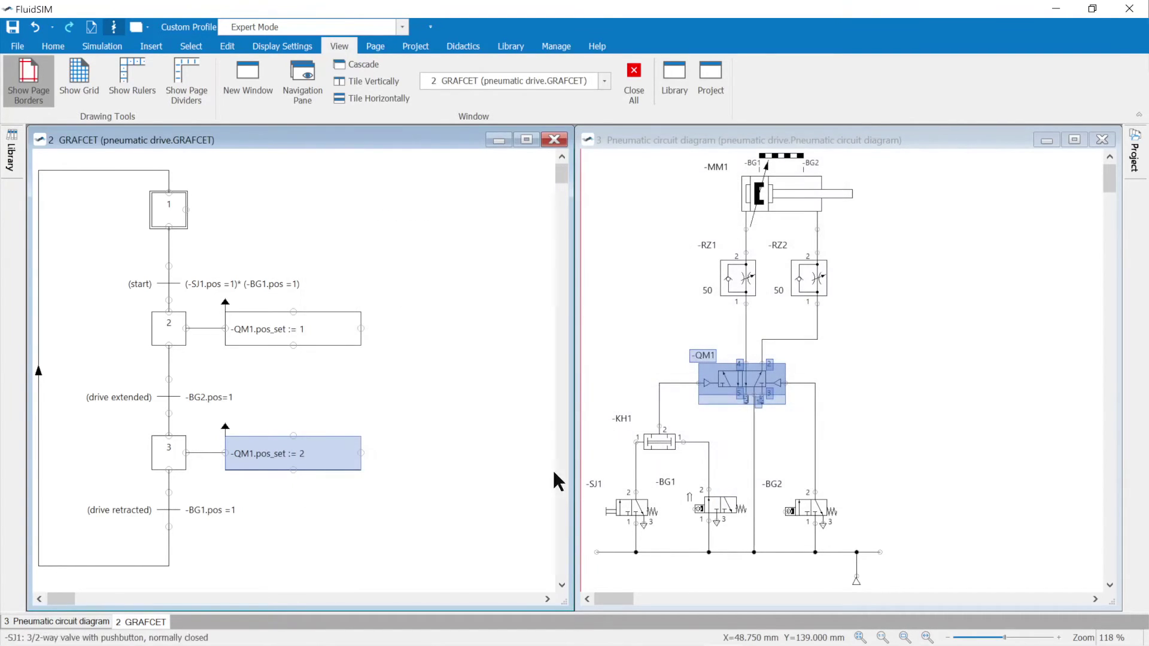
pyautogui.click(98, 57)
pyautogui.click(63, 67)
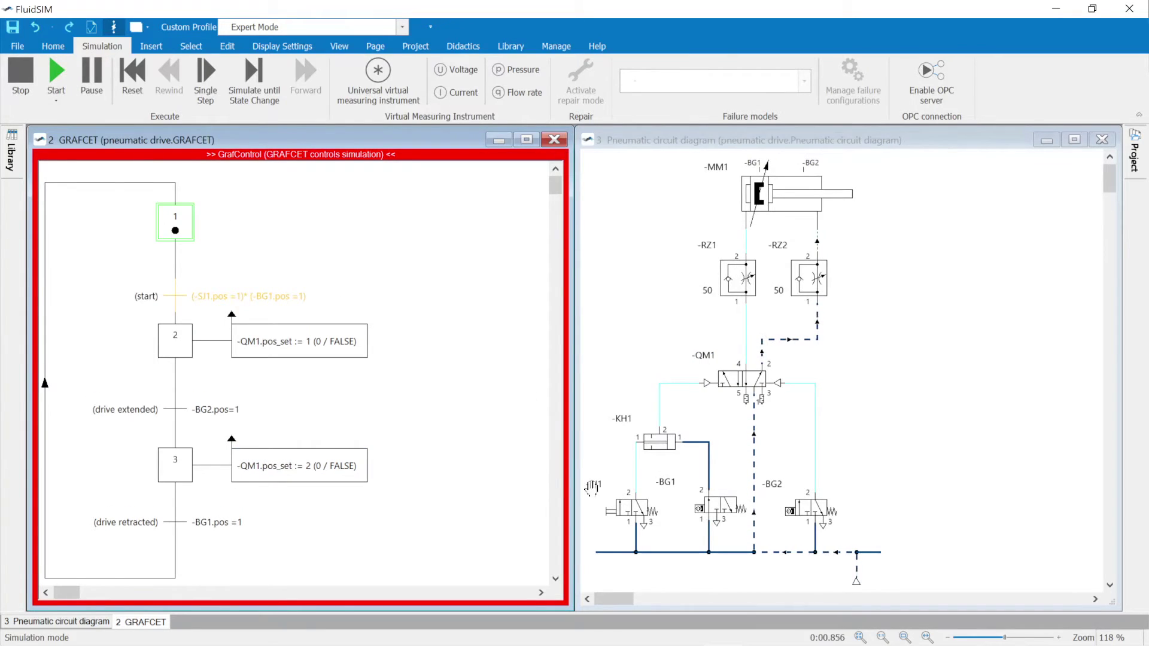
pyautogui.click(634, 507)
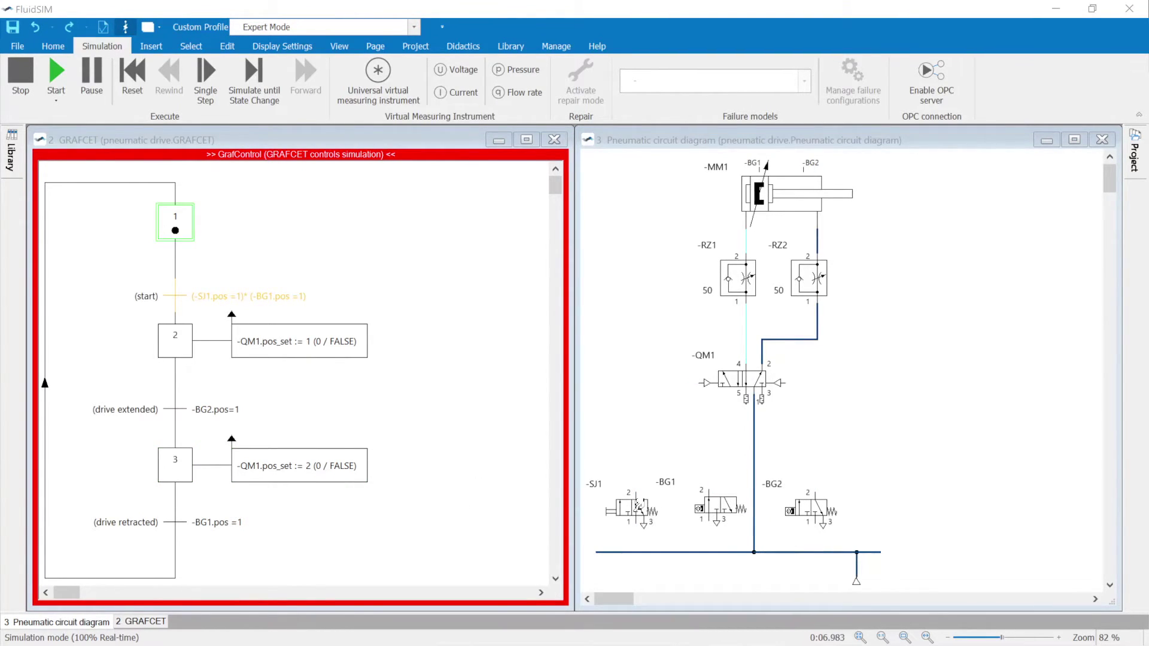
pyautogui.click(638, 508)
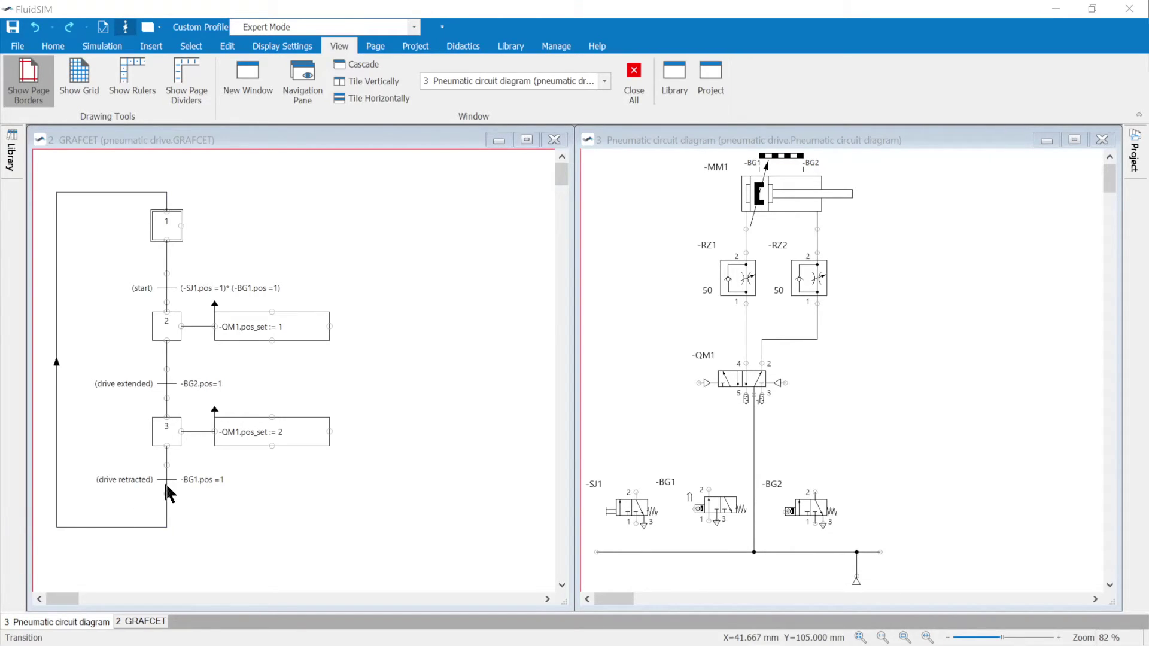
# - Wrap the drive extended transition's condition as 5s/(-BG2.pos=1) for a 5-second delay
pyautogui.doubleClick(166, 385)
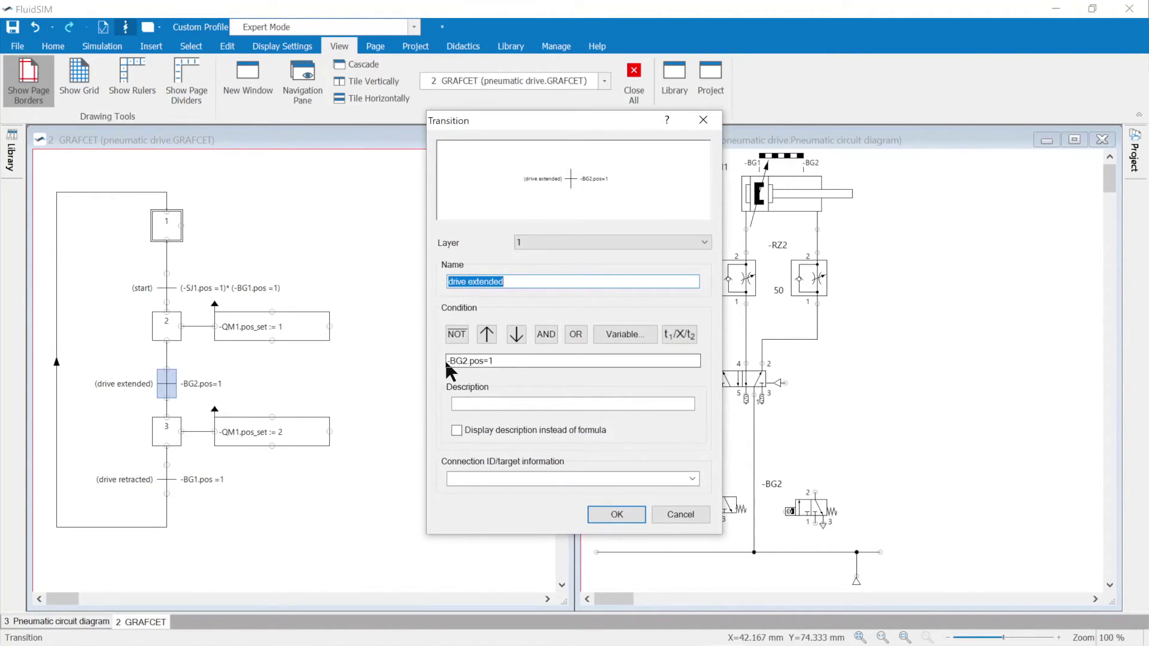
pyautogui.click(449, 360)
pyautogui.write('5s')
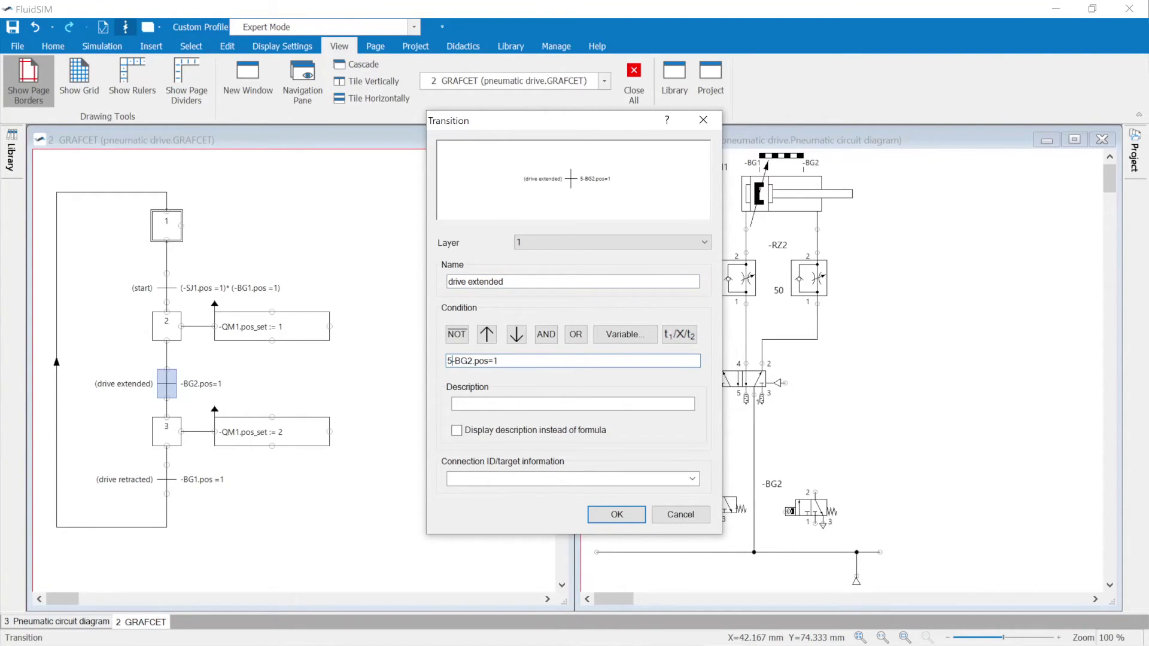
pyautogui.write('/(')
pyautogui.write(')')
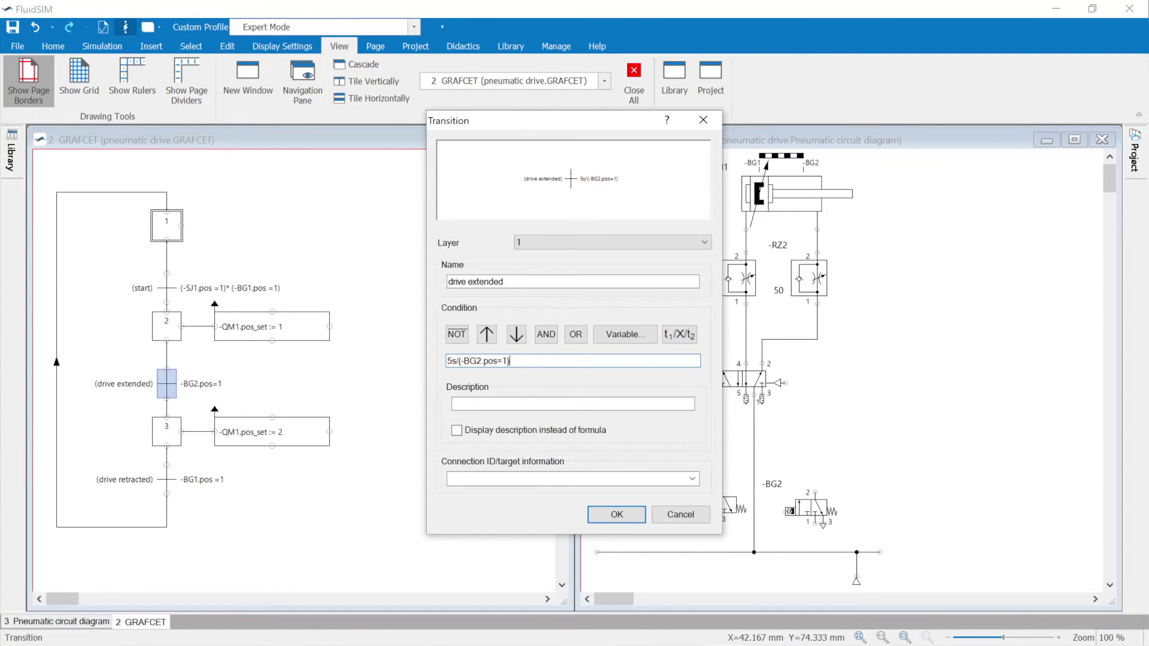
pyautogui.click(616, 510)
pyautogui.click(102, 46)
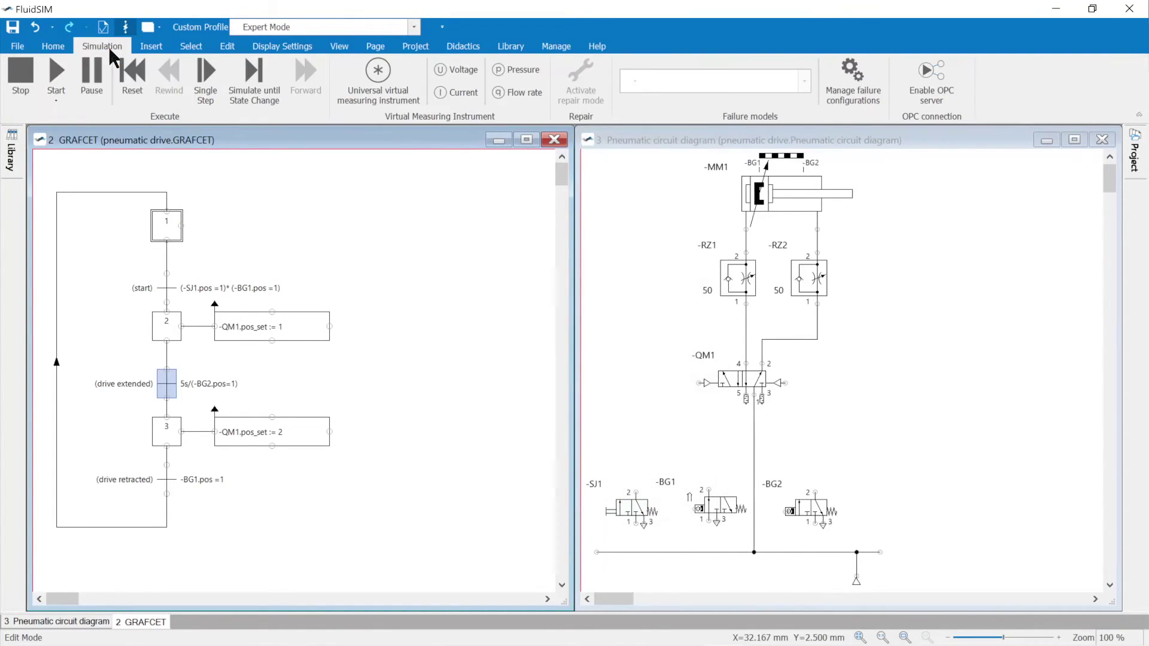
pyautogui.click(71, 84)
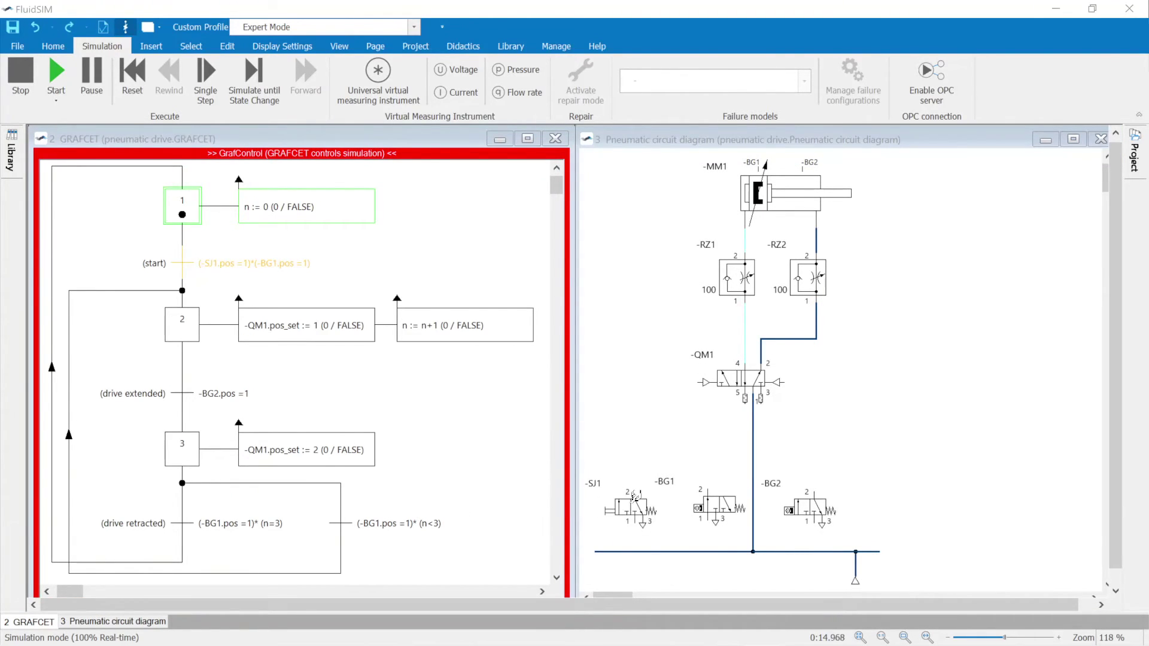
pyautogui.click(635, 503)
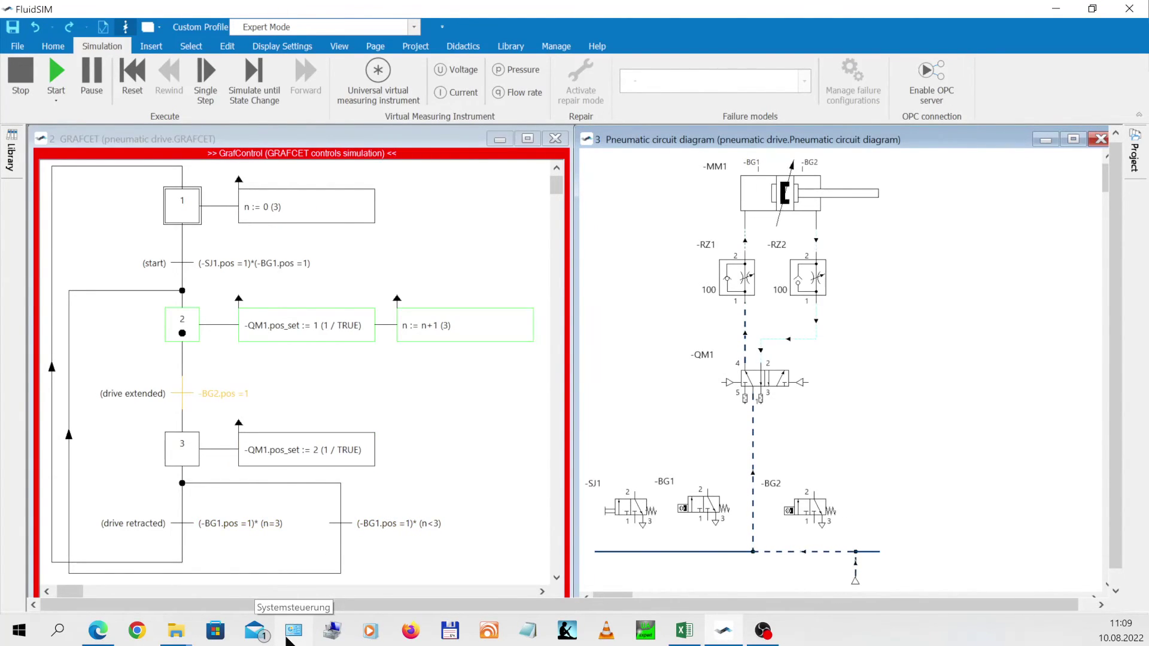
pyautogui.moveTo(175, 630)
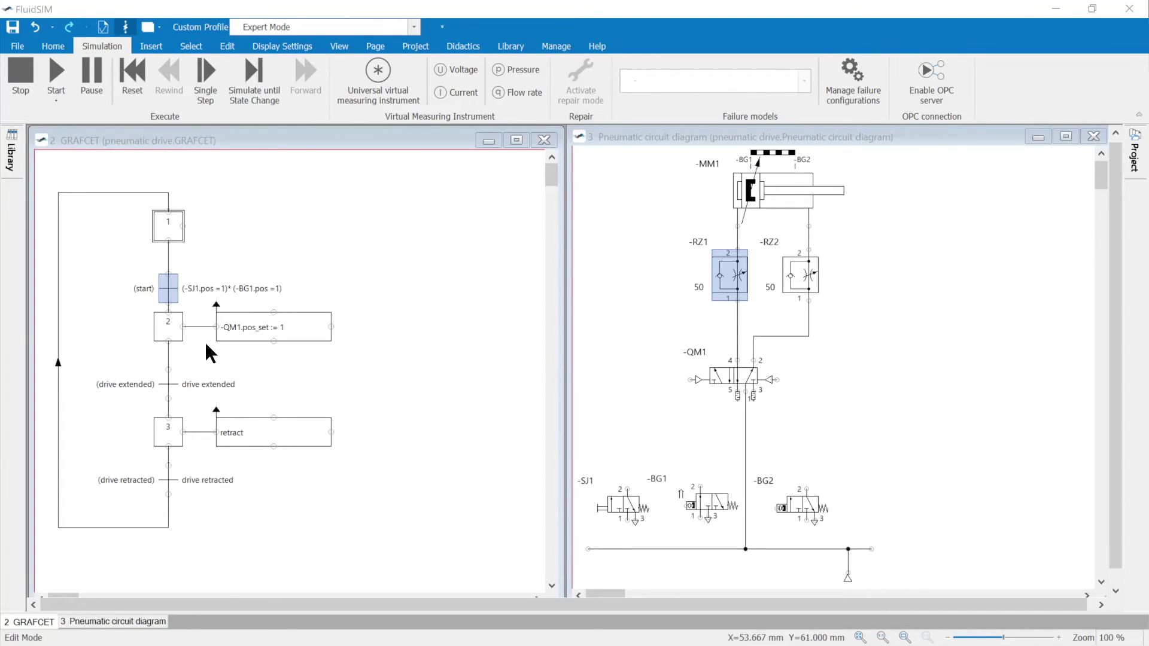
# - Give the start transition the description 'start button & drive retracted' and display it instead of the formula
pyautogui.doubleClick(168, 289)
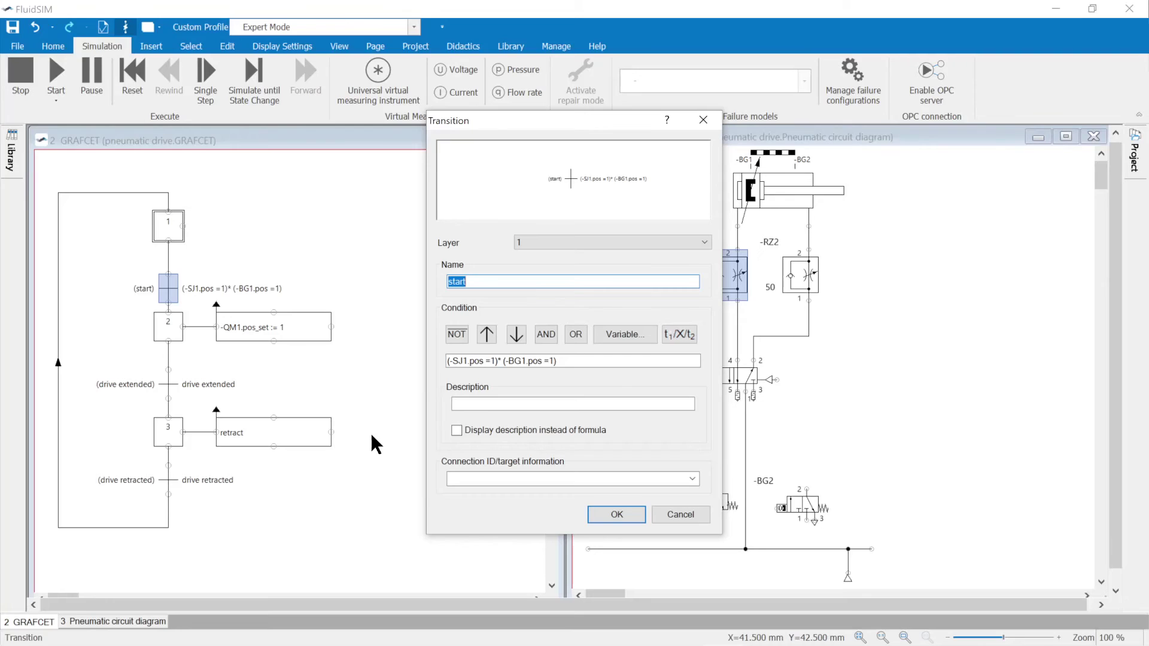
pyautogui.click(470, 404)
pyautogui.write('start button & drive retracted')
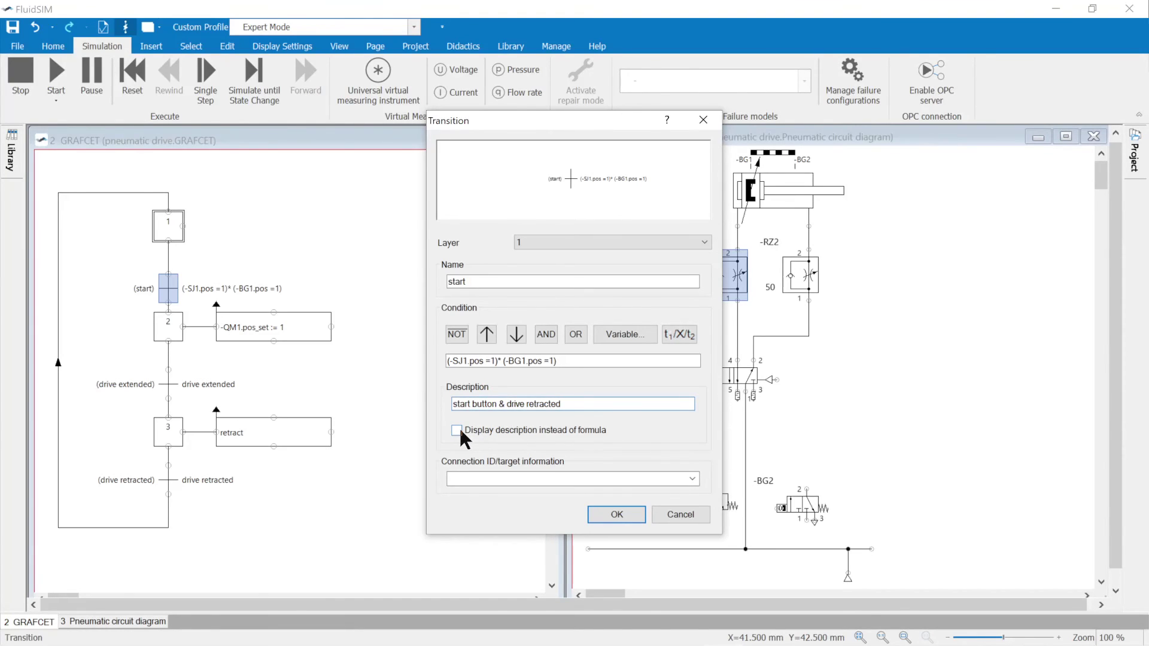
pyautogui.click(457, 431)
pyautogui.click(617, 514)
# - Show step 2's action as its description 'extend', then start the simulation and press -SJ1
pyautogui.doubleClick(266, 328)
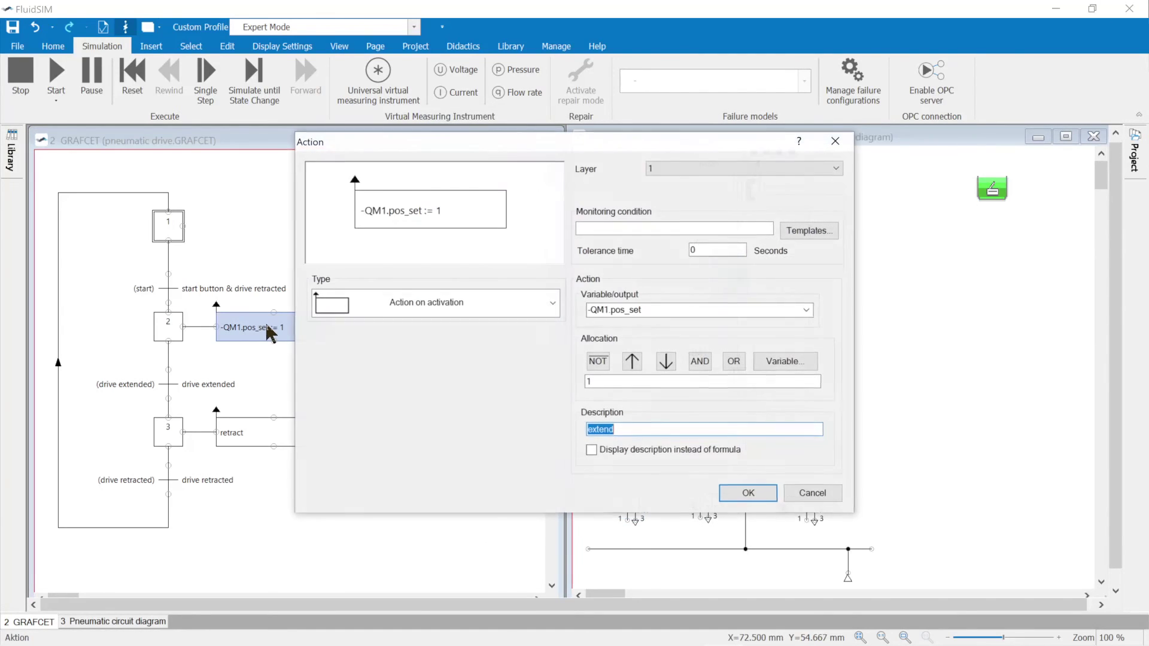
pyautogui.click(591, 449)
pyautogui.click(755, 494)
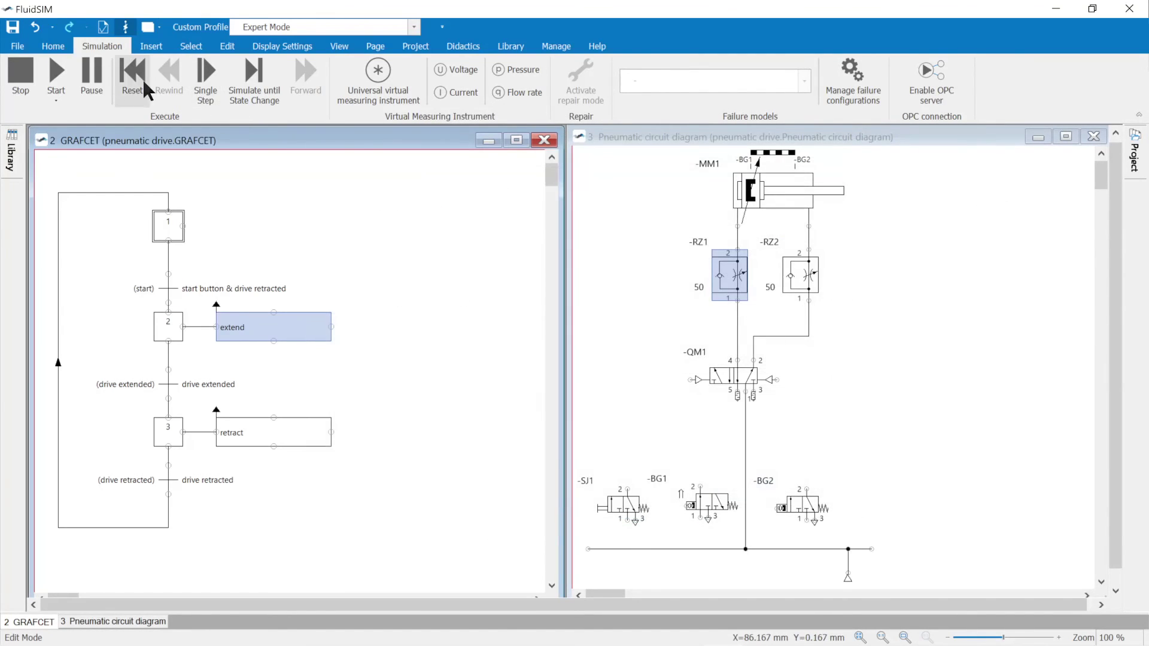
pyautogui.click(56, 72)
pyautogui.click(631, 499)
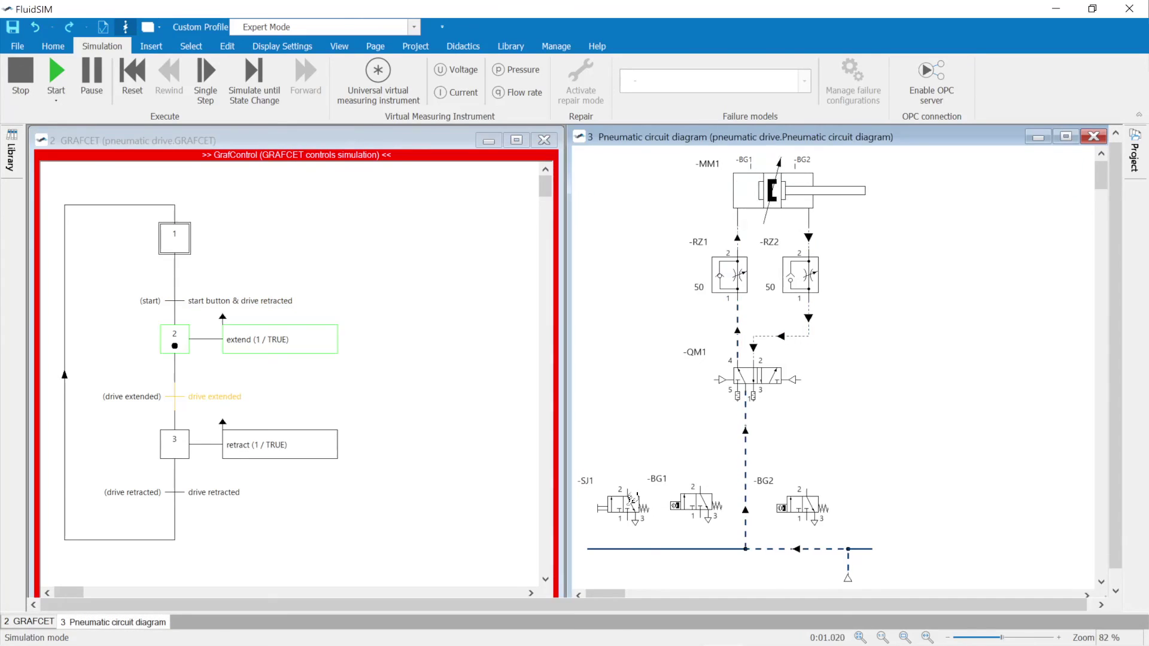